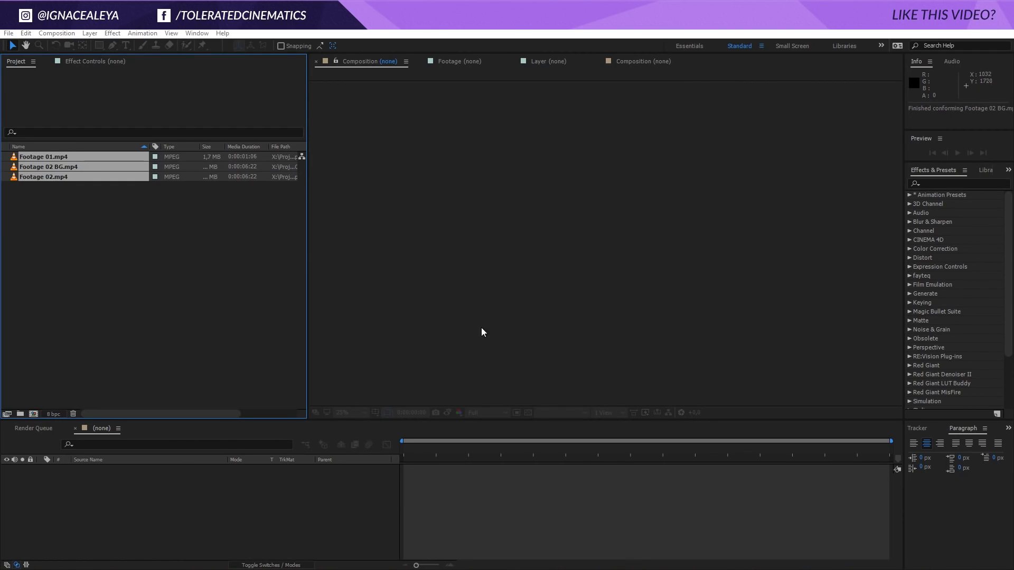
Create a composition from Footage 01.mp4 and duplicate its footage layer.
click(103, 248)
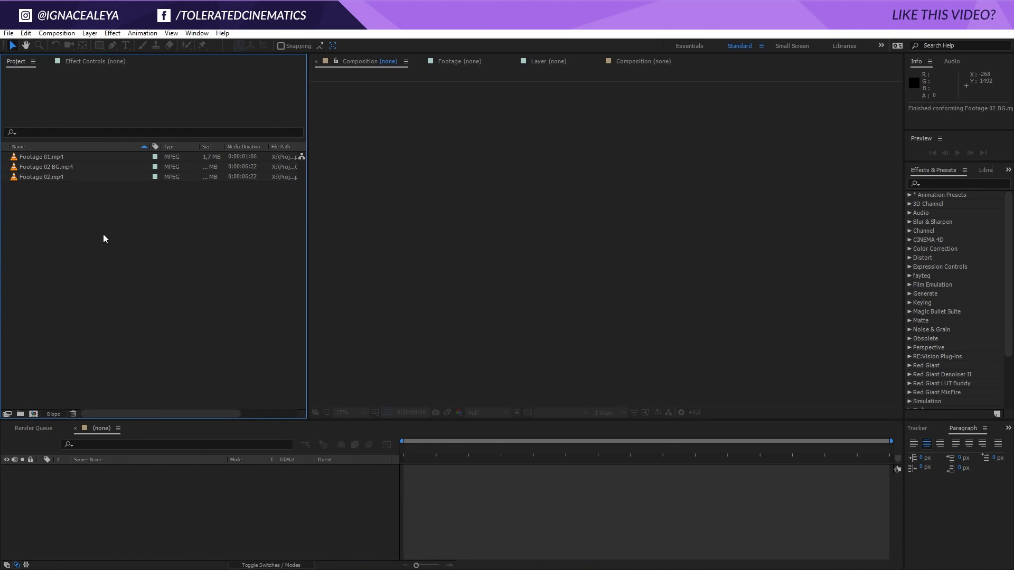
drag(34, 213, 93, 153)
click(57, 193)
drag(44, 158, 33, 414)
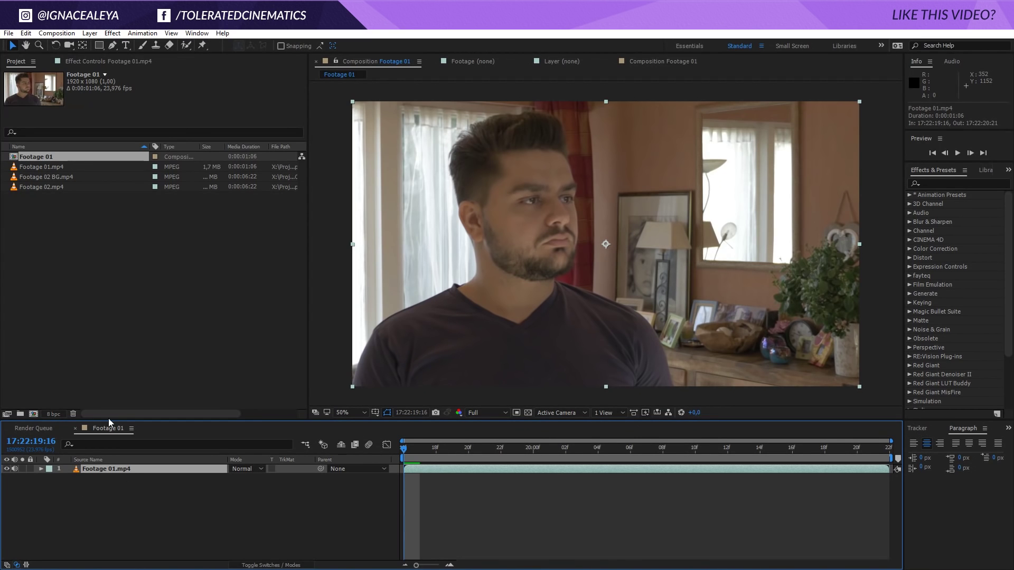
click(26, 33)
click(30, 169)
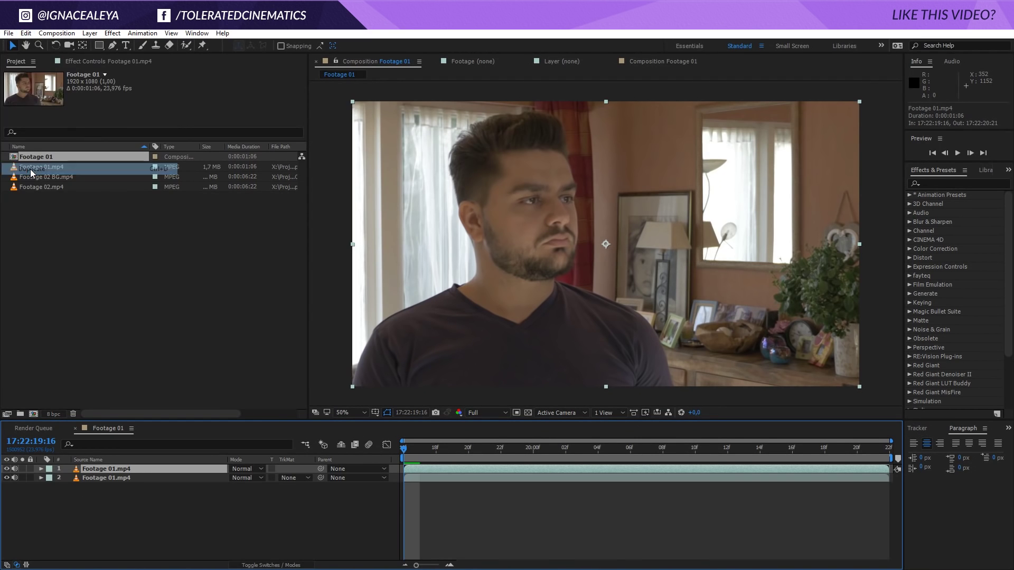
Open the upper Footage 01.mp4 layer for editing and paint the man as foreground with the Roto Brush on the first frame.
click(186, 46)
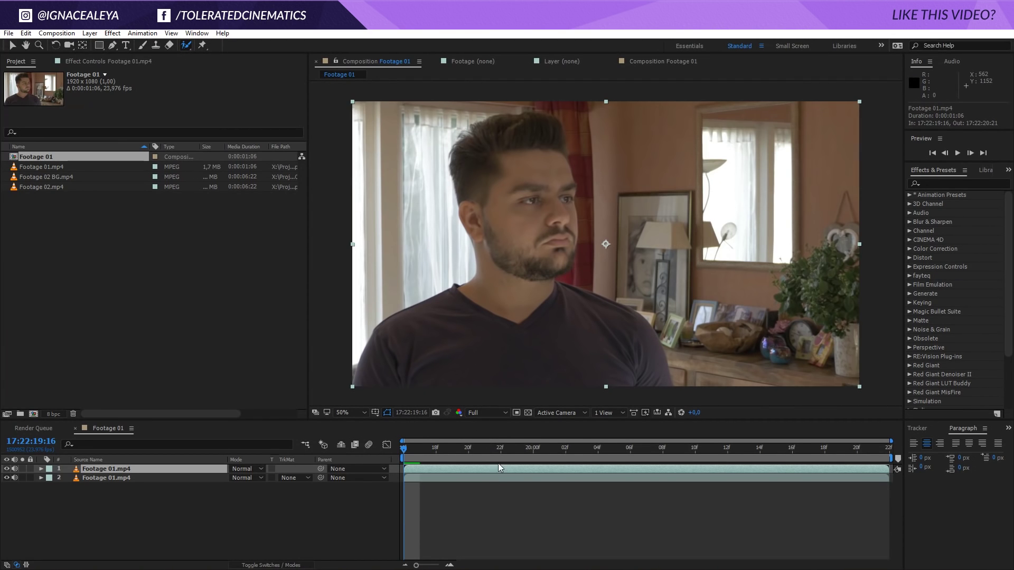
double_click(477, 470)
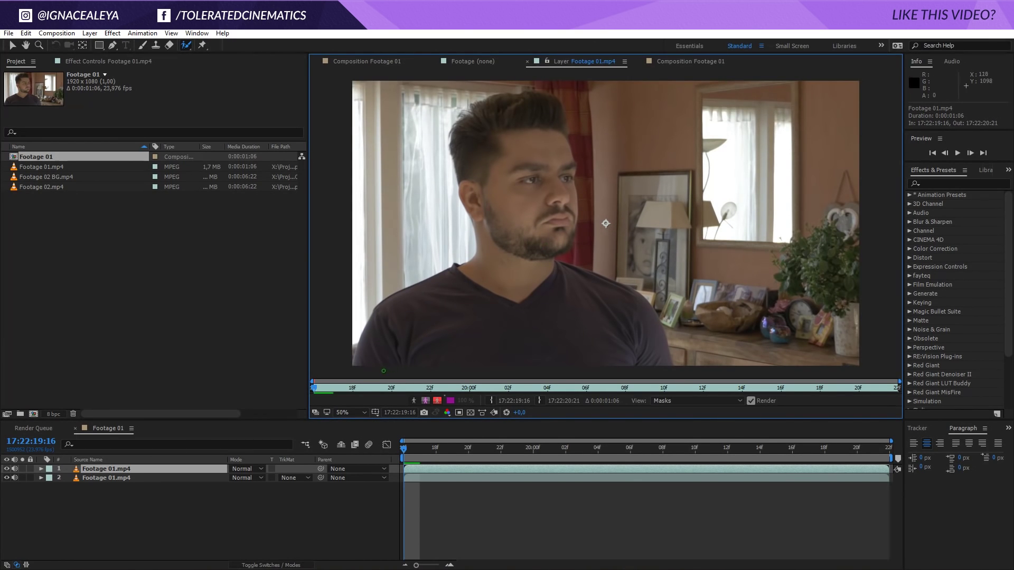
mouse_move(376, 362)
mouse_down()
mouse_move(401, 322)
mouse_move(489, 260)
mouse_move(505, 227)
mouse_move(480, 145)
mouse_move(519, 107)
mouse_move(539, 127)
mouse_move(535, 260)
mouse_move(634, 311)
mouse_move(660, 346)
mouse_up()
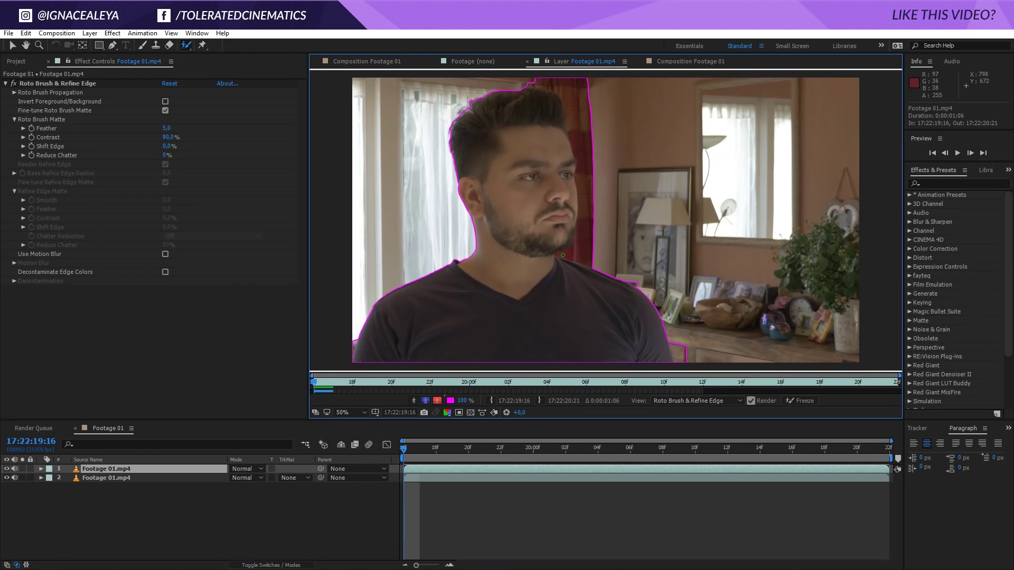
Subtract the red curtain beside the face and neck from the Roto Brush selection and restore the beard and chin edge.
scroll(576, 250, up, 2)
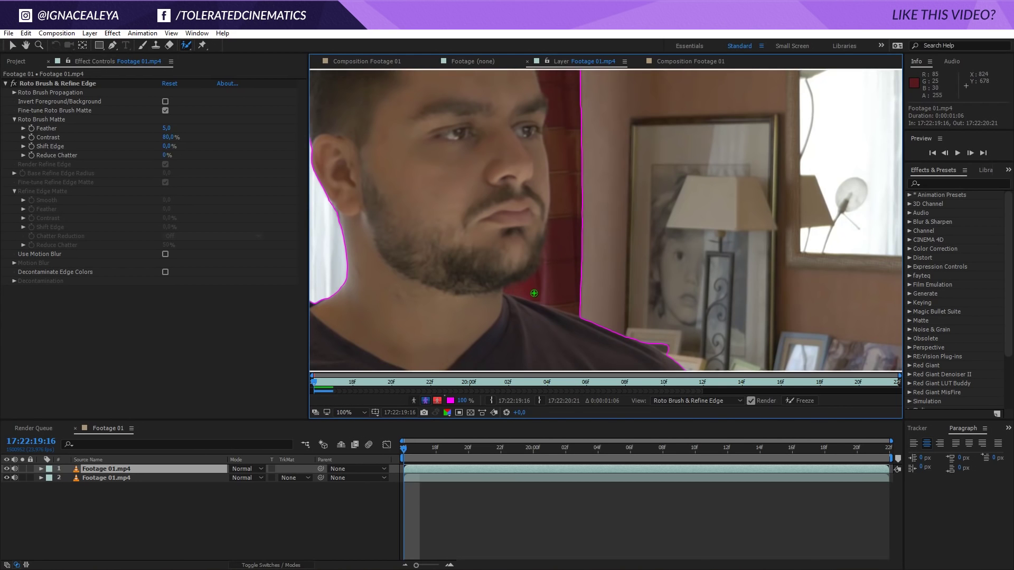
mouse_move(520, 291)
mouse_down()
mouse_move(582, 297)
mouse_move(572, 253)
mouse_move(575, 144)
mouse_up()
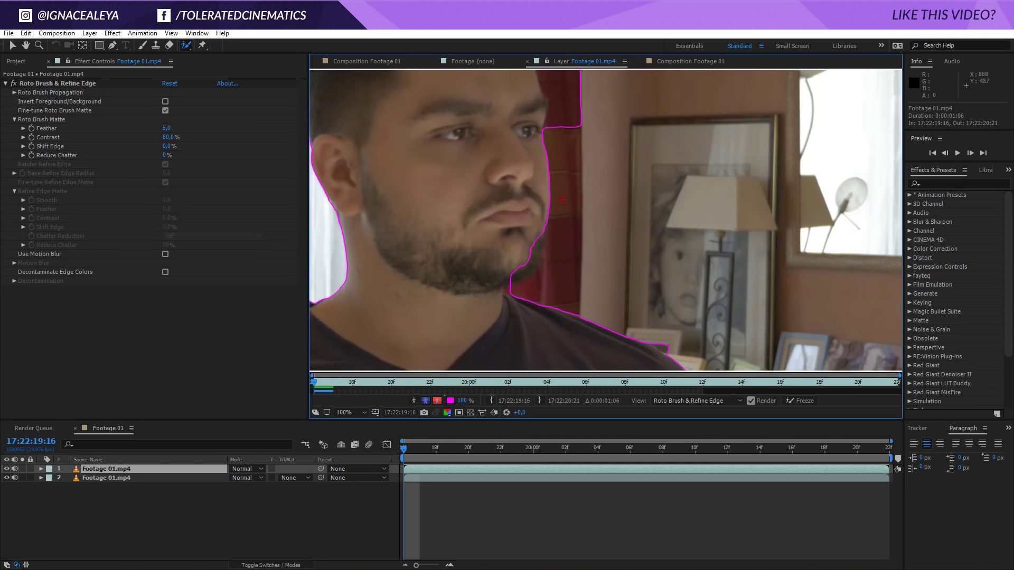
mouse_move(538, 238)
mouse_down()
mouse_move(526, 270)
mouse_move(489, 284)
mouse_up()
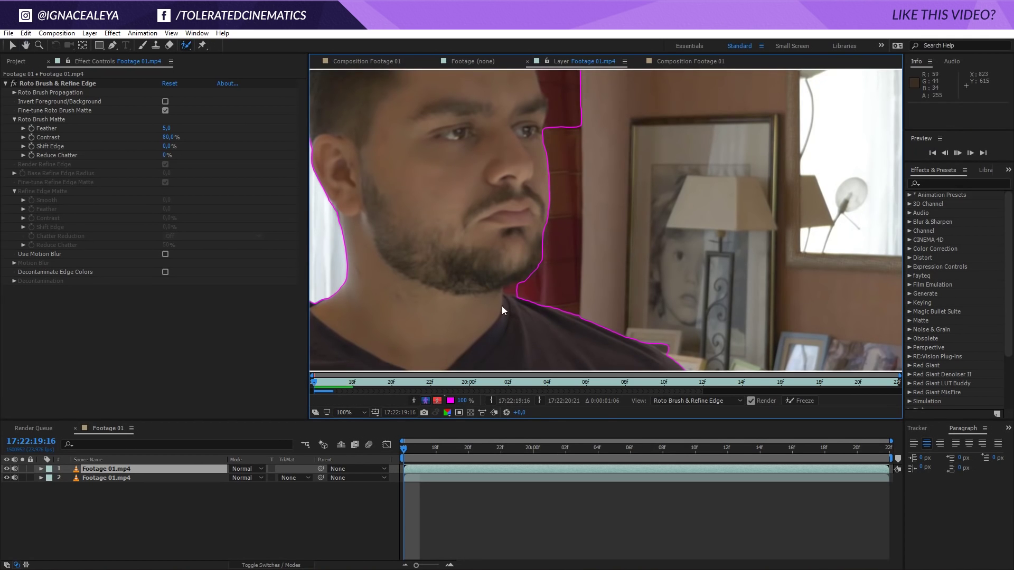
click(392, 458)
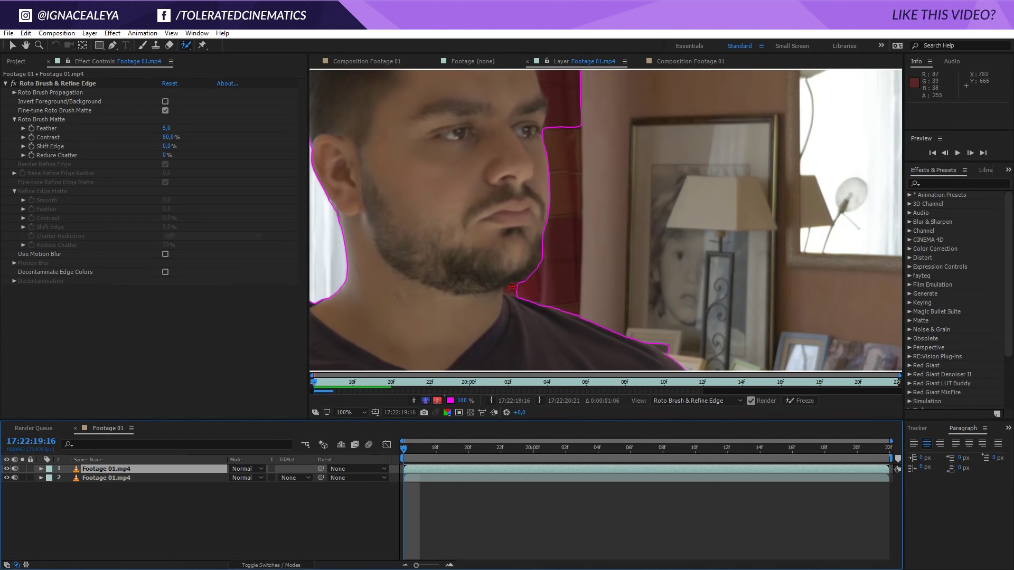
Refine the first frame's Roto Brush selection around the shoulders, lower corners and top of the head so it follows the man's outline.
scroll(528, 285, up, 5)
mouse_move(566, 288)
mouse_down()
mouse_move(550, 154)
mouse_move(481, 84)
mouse_move(431, 84)
mouse_up()
mouse_move(416, 220)
mouse_down()
mouse_move(584, 157)
mouse_move(652, 74)
mouse_up()
drag(511, 193, 409, 228)
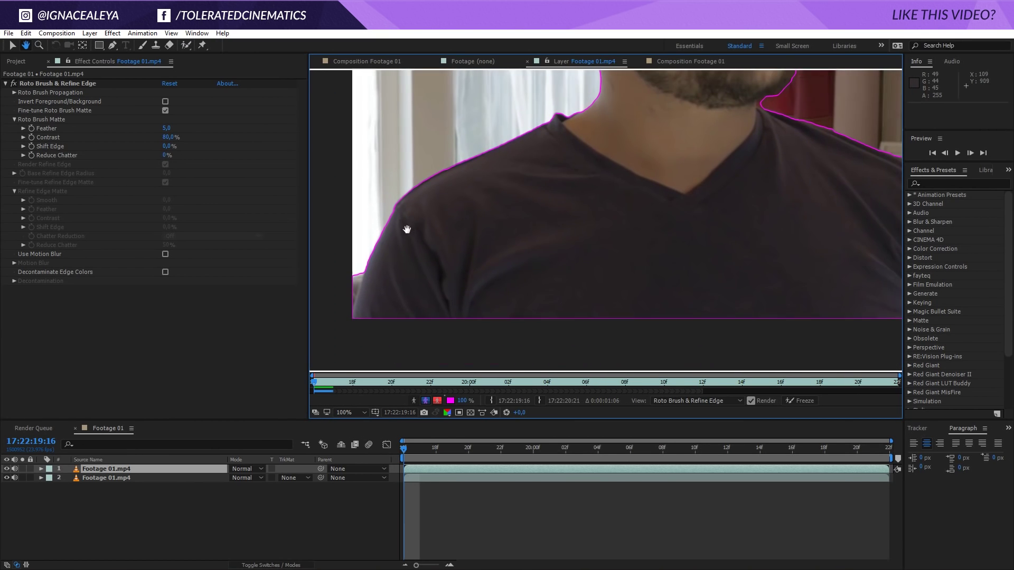
mouse_move(525, 221)
mouse_down()
mouse_move(420, 234)
mouse_move(679, 253)
mouse_move(498, 246)
mouse_move(466, 282)
mouse_up()
mouse_move(743, 207)
mouse_down()
mouse_move(674, 206)
mouse_move(555, 251)
mouse_move(589, 235)
mouse_up()
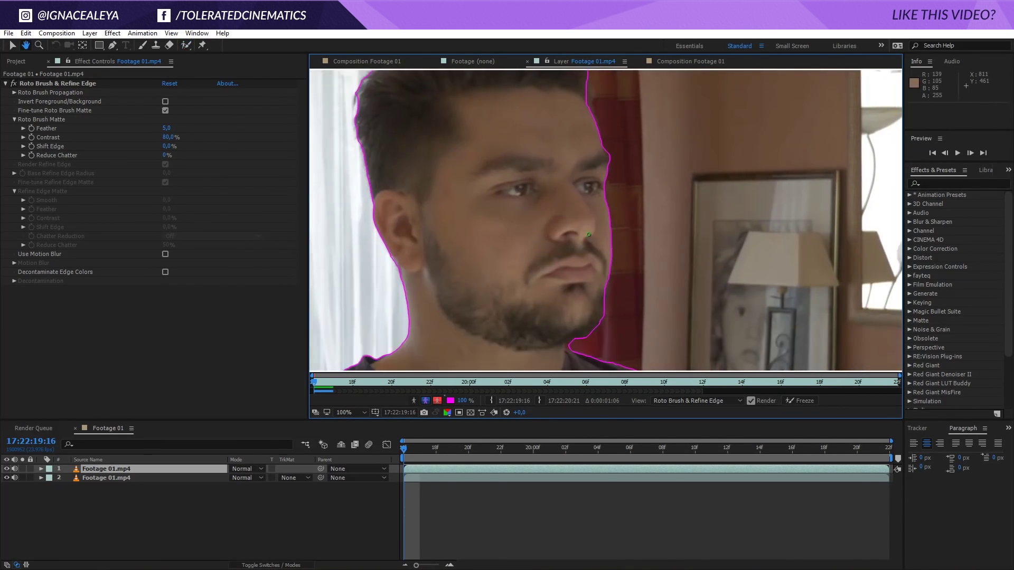
scroll(589, 235, down, 2)
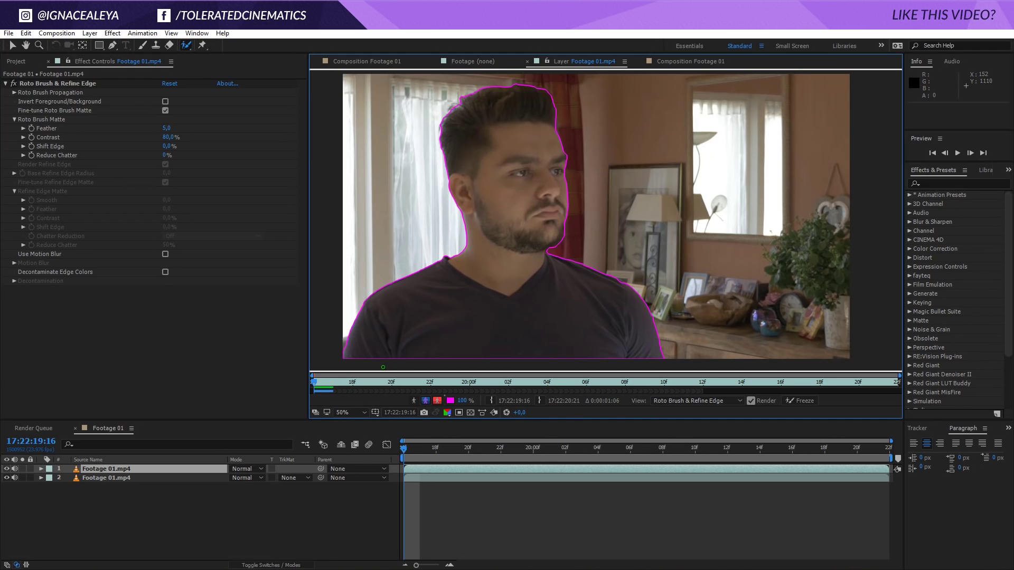
Advance frame by frame to 17:22:19:19 and subtract the picture frame above the man's shoulder from the Roto Brush selection.
click(971, 153)
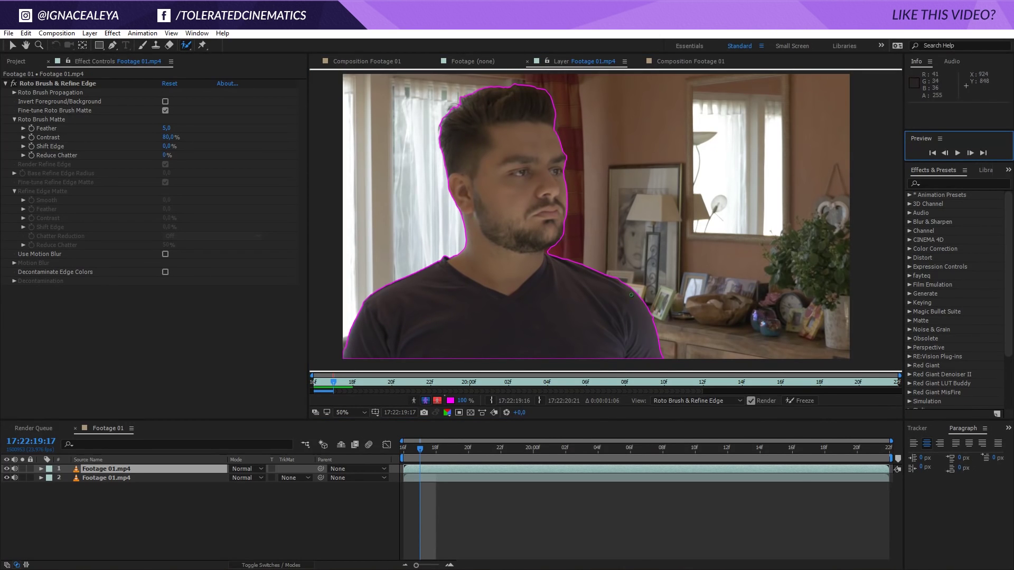
click(968, 156)
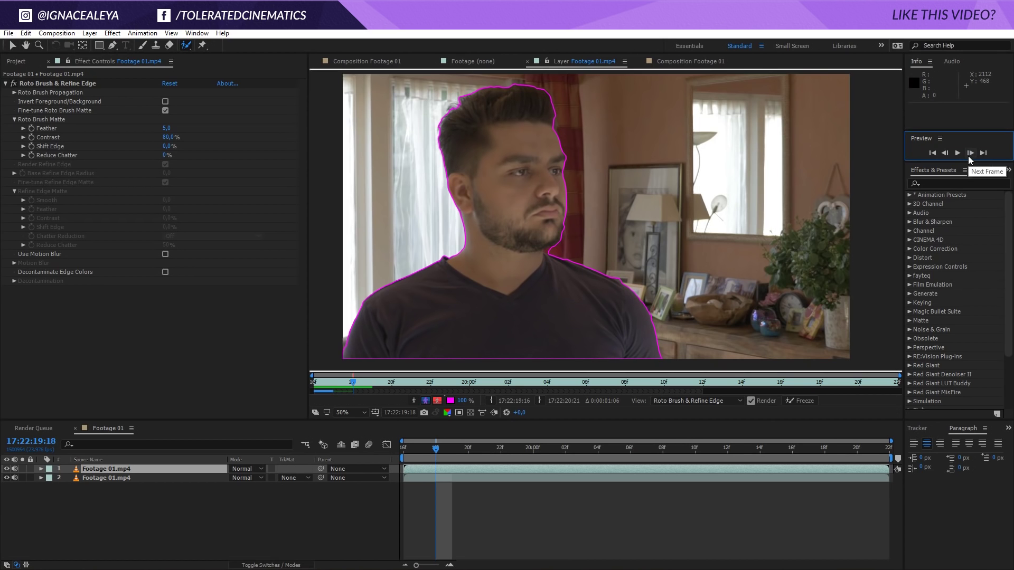
click(968, 156)
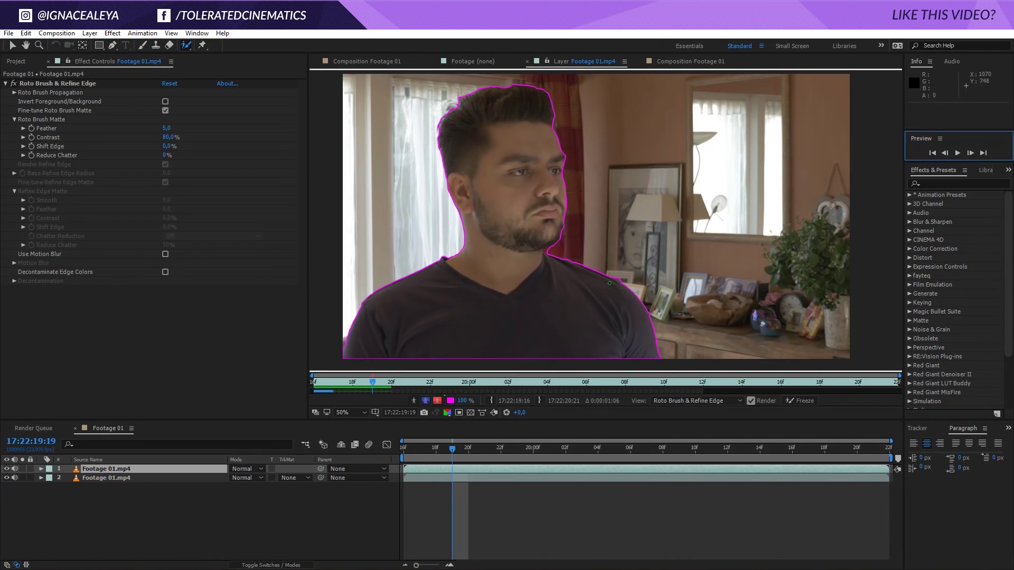
key(period)
scroll(652, 288, down, 3)
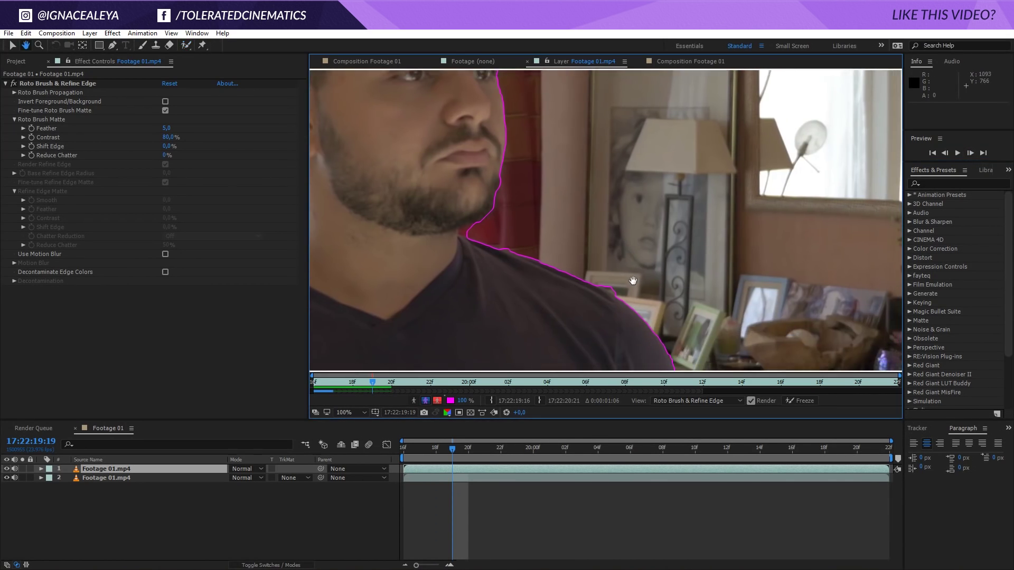
drag(600, 279, 628, 296)
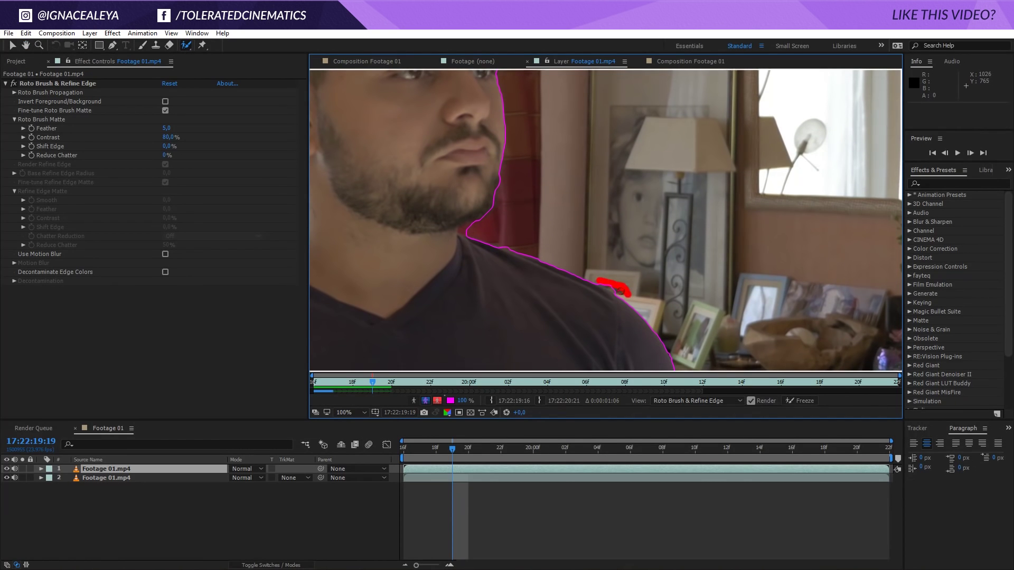
key(comma)
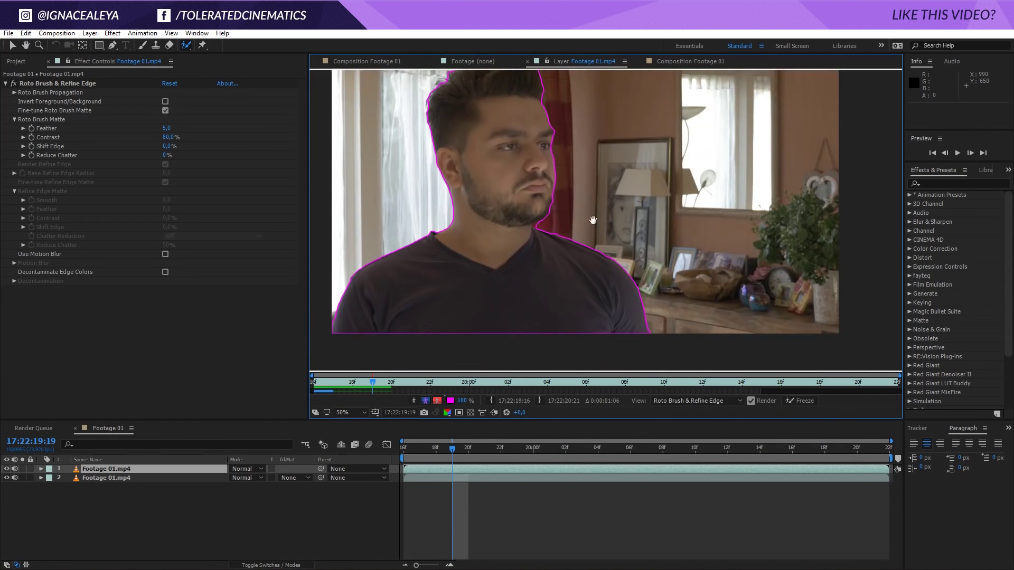
drag(513, 140, 552, 146)
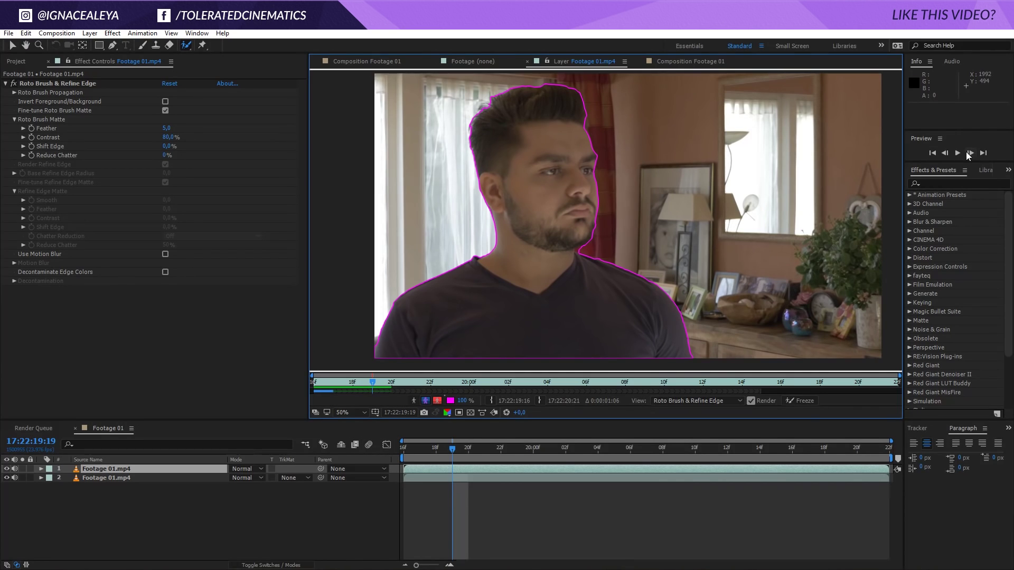
Propagate the Roto Brush selection through the remaining frames to 17:22:20:21 and freeze it.
click(970, 153)
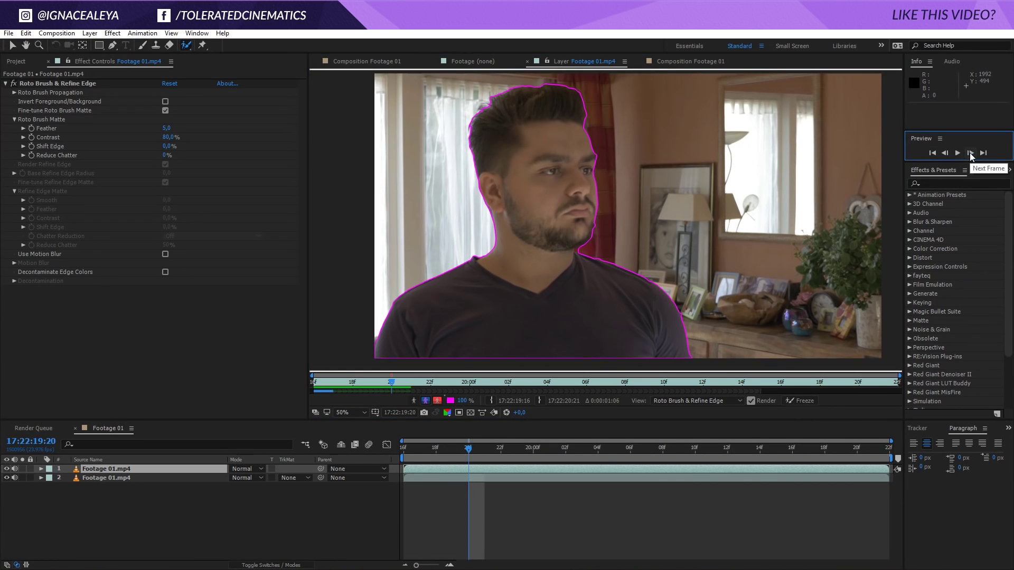
click(970, 154)
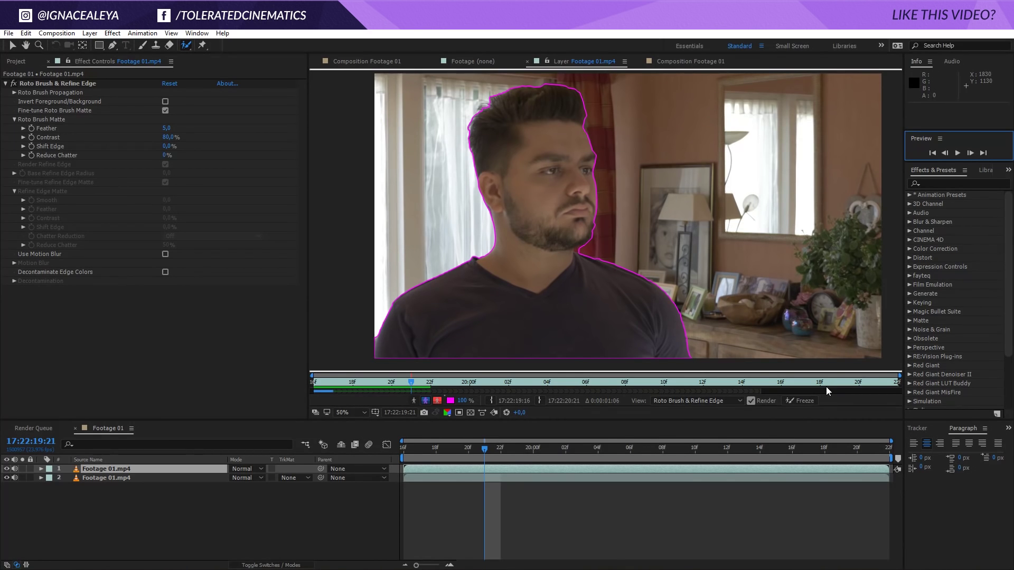
click(829, 383)
key(space)
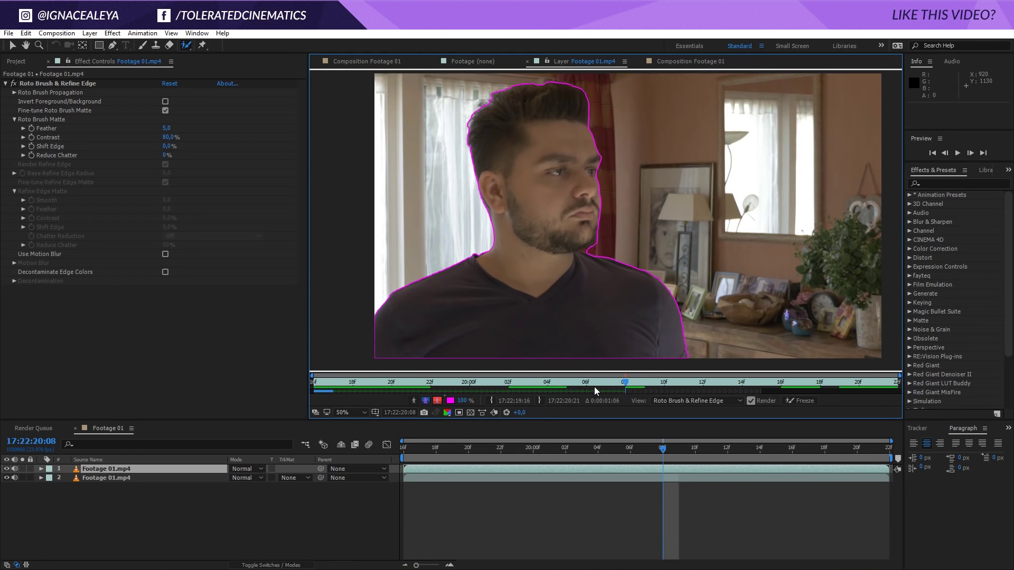
drag(759, 382, 798, 383)
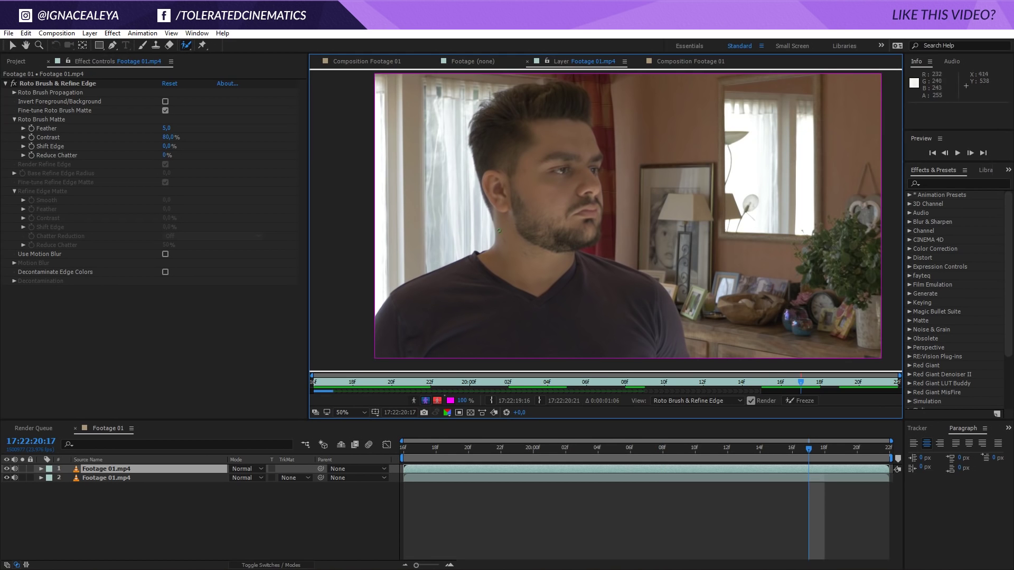
click(722, 382)
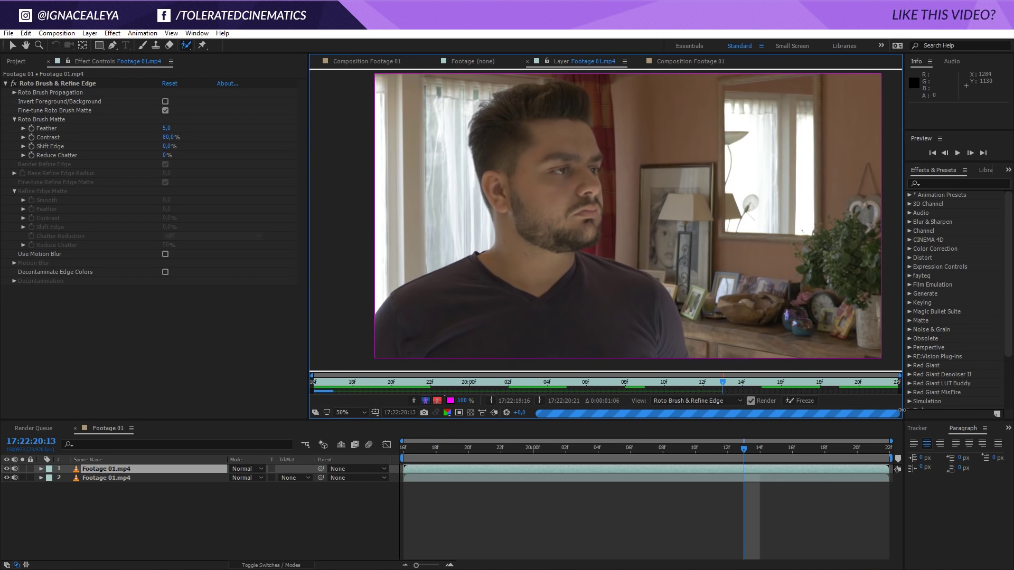
click(780, 382)
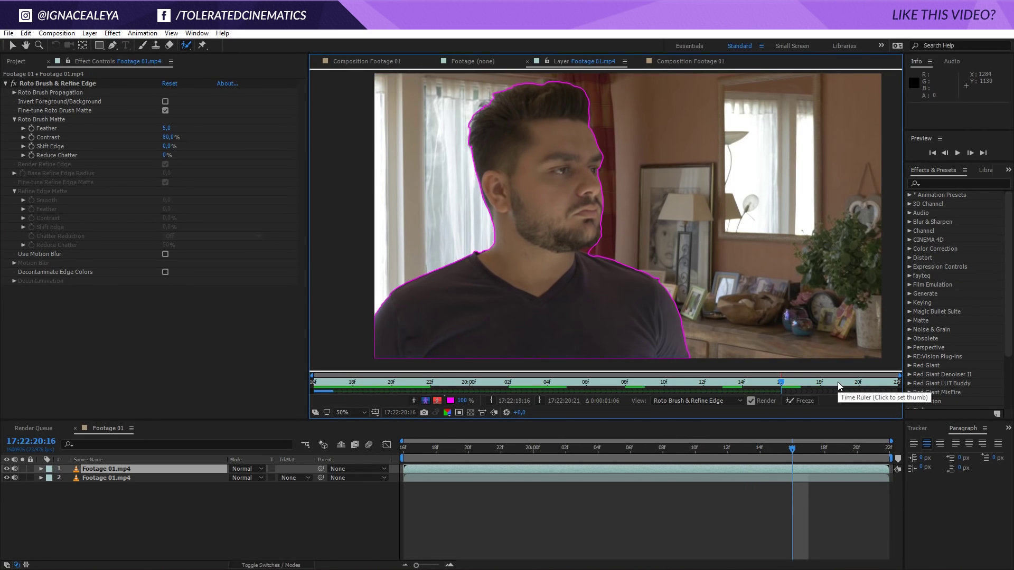
click(878, 384)
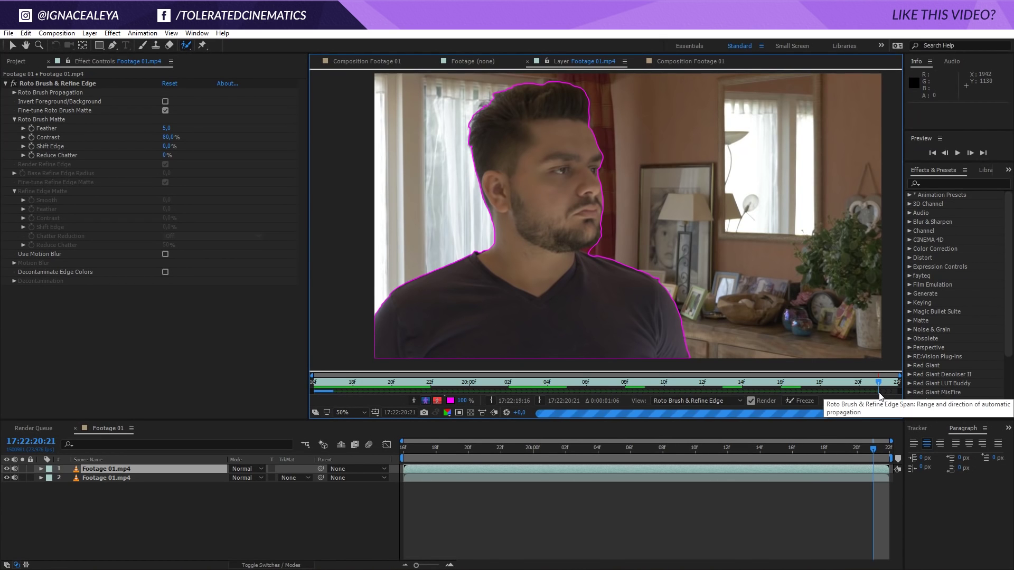
click(798, 402)
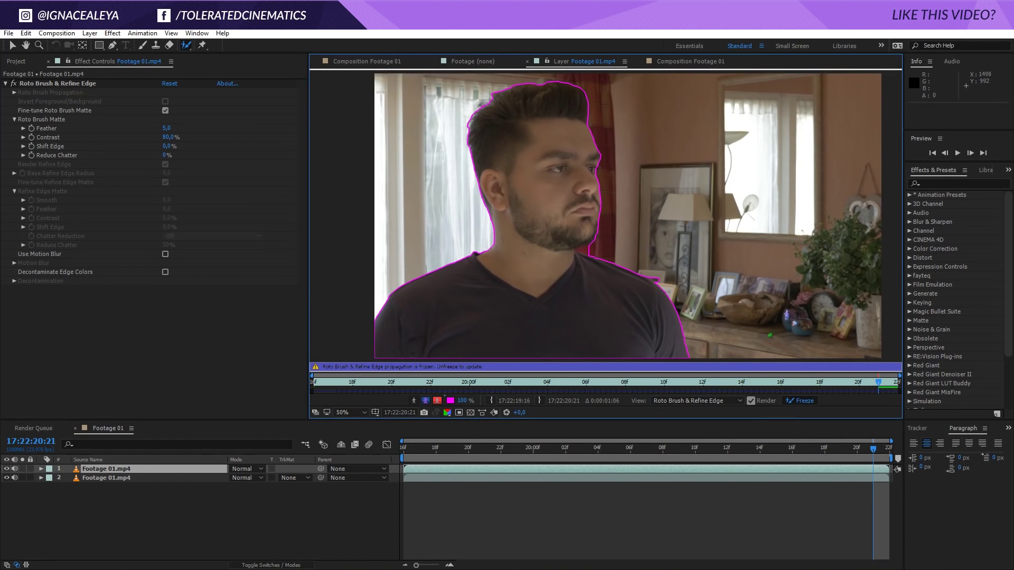
Return to the Footage 01 composition with the Selection tool active and hide the lower footage layer.
click(369, 61)
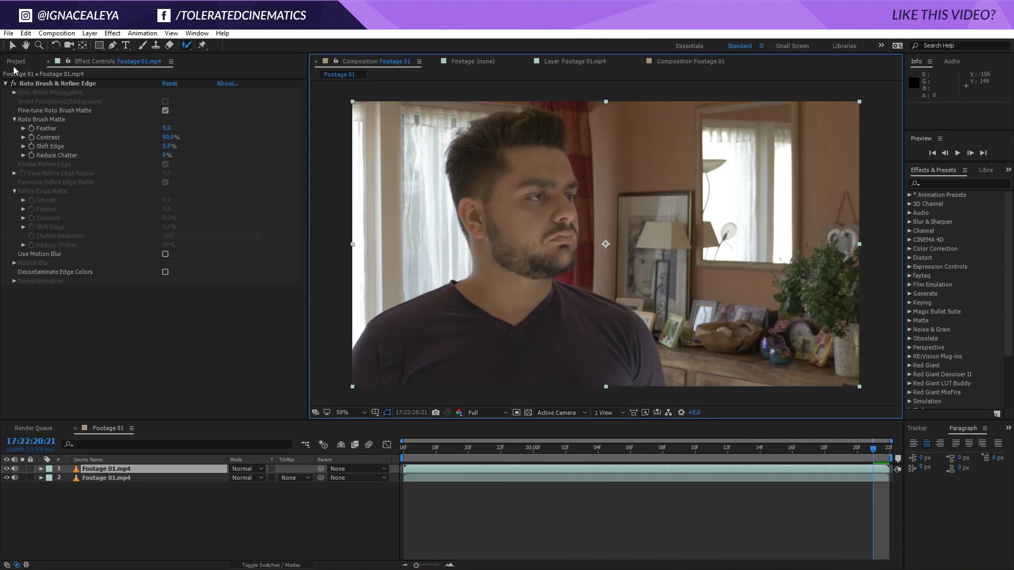
click(13, 45)
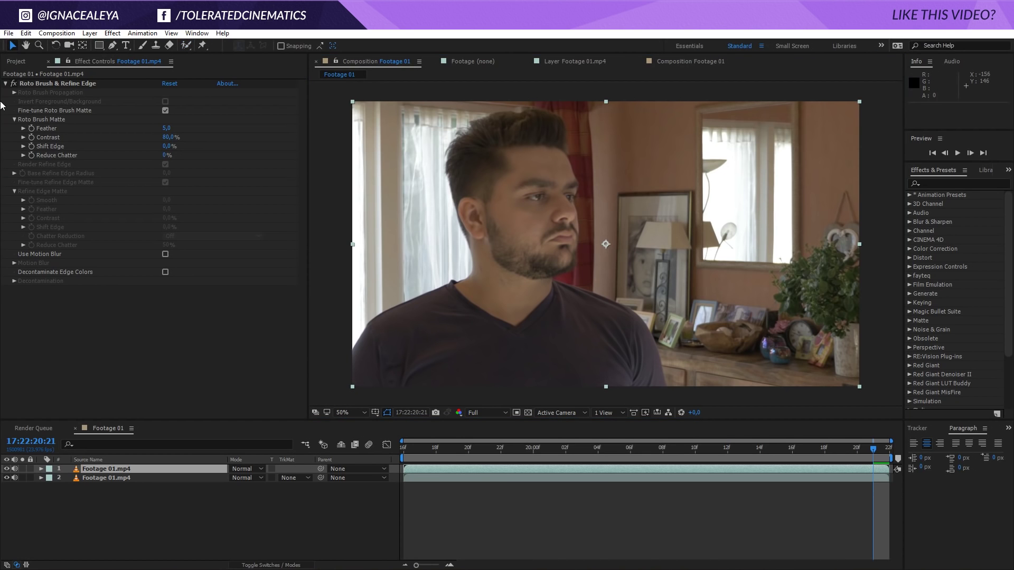
click(7, 478)
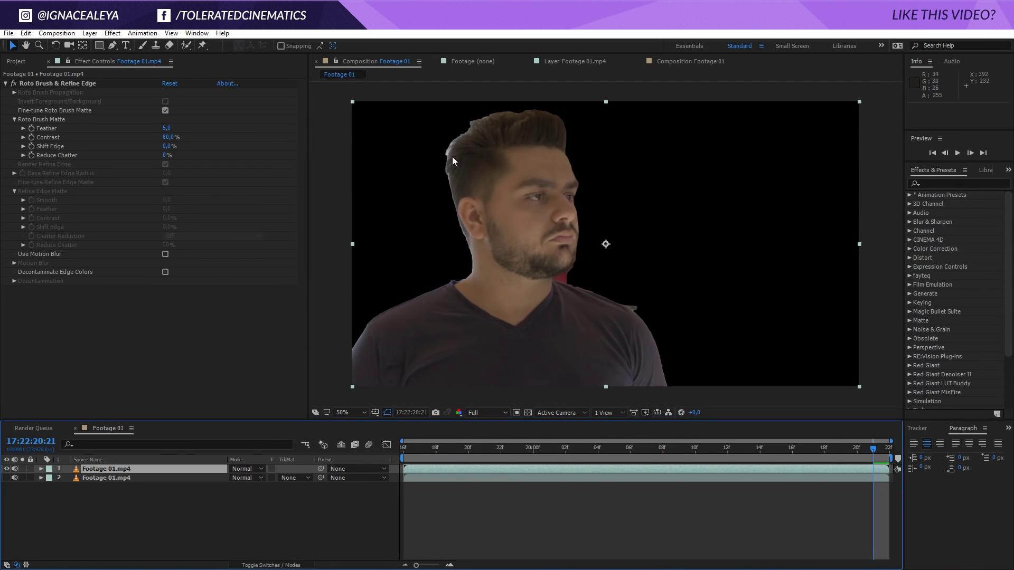
At the first frame, set the Roto Brush Matte's Feather to 25 and Shift Edge to -24%.
key(Home)
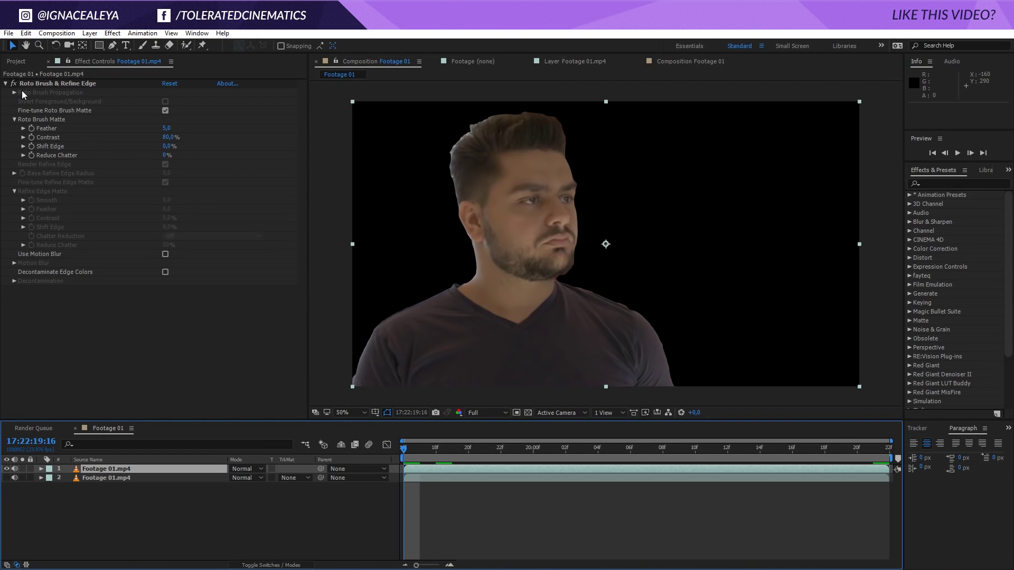
click(168, 129)
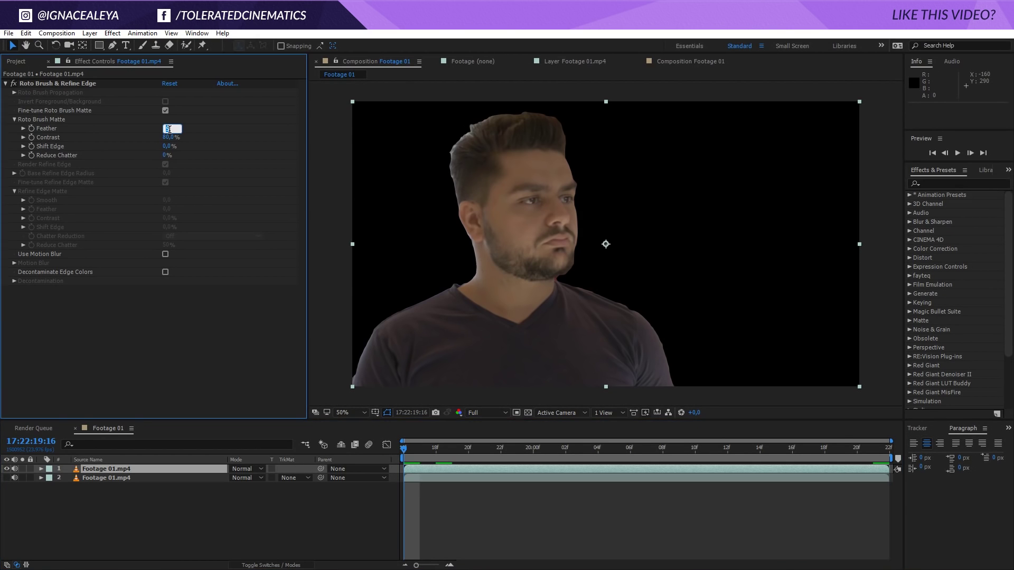
text(25)
key(Return)
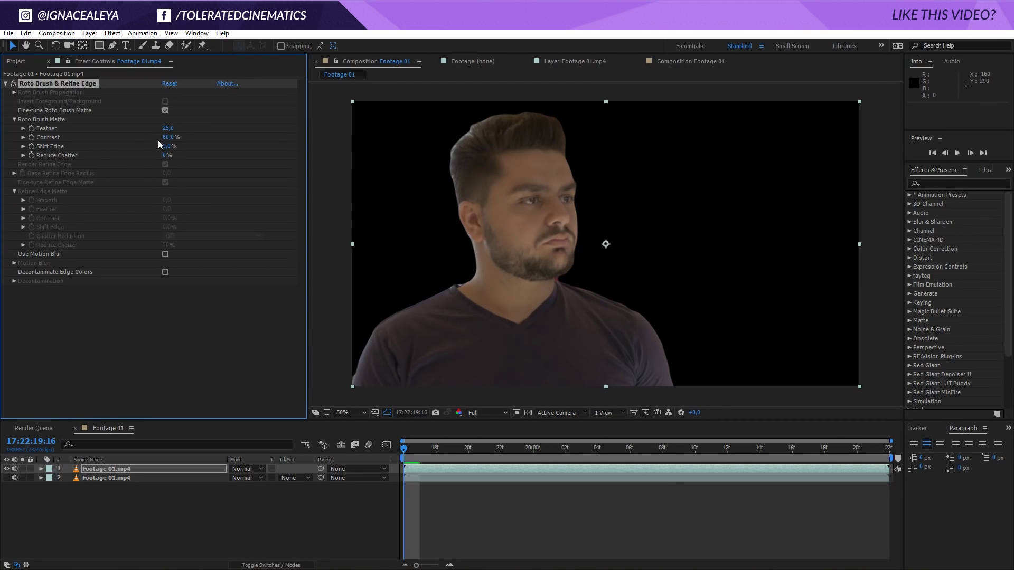
drag(164, 152, 150, 148)
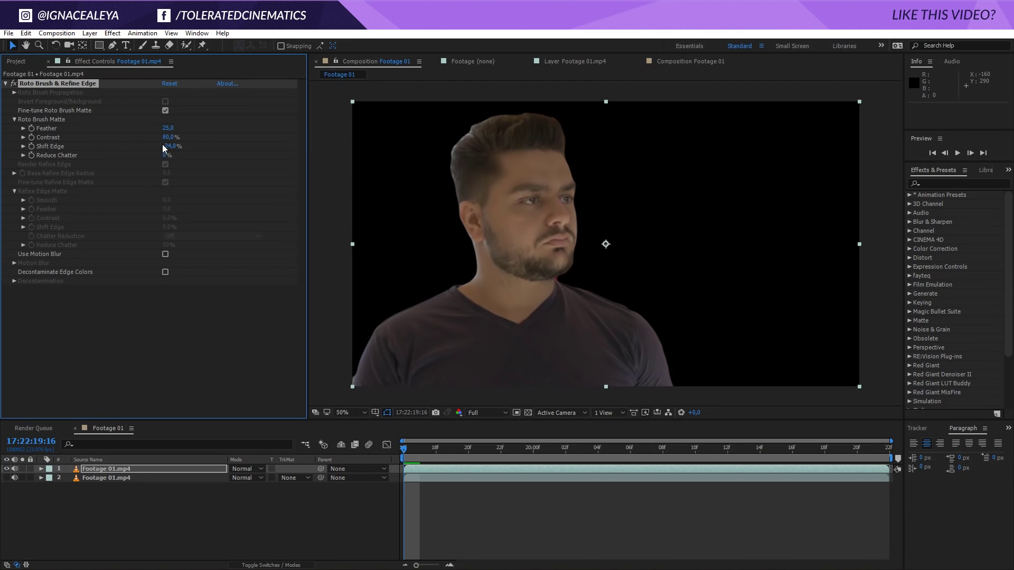
Set the Roto Brush Matte's Contrast to 60% and show the lower footage layer again.
click(170, 137)
text(60)
key(Return)
click(7, 478)
Apply a Camera Lens Blur with a Blur Radius of 25 to the lower Footage 01 layer.
click(80, 479)
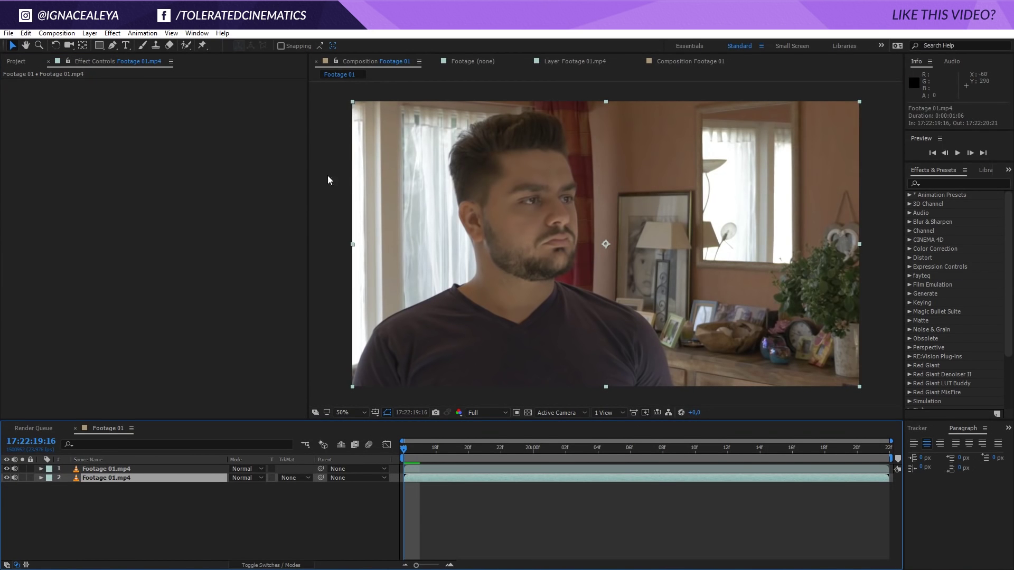
click(111, 33)
mouse_move(82, 106)
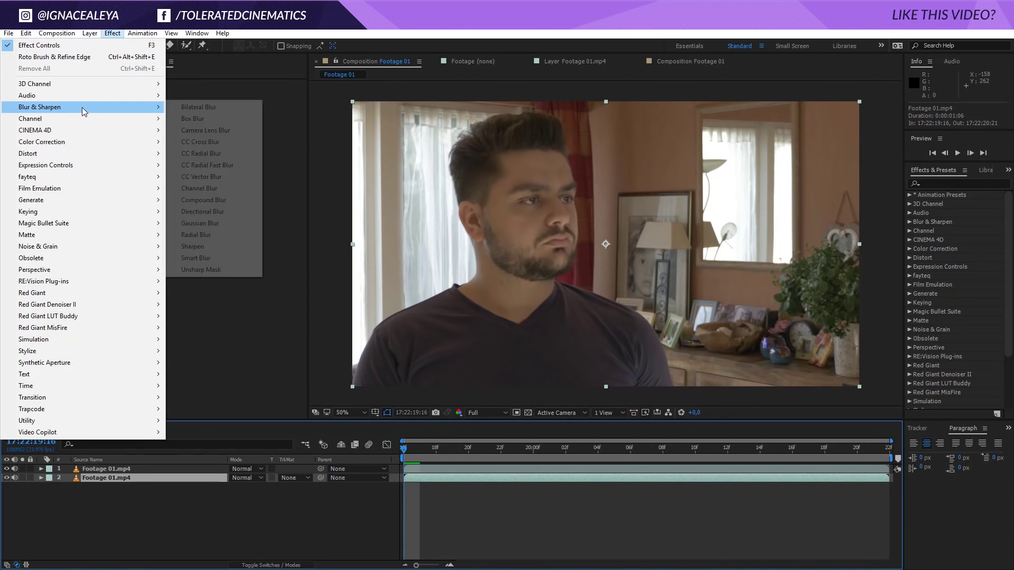
click(219, 132)
click(167, 92)
text(25)
key(Return)
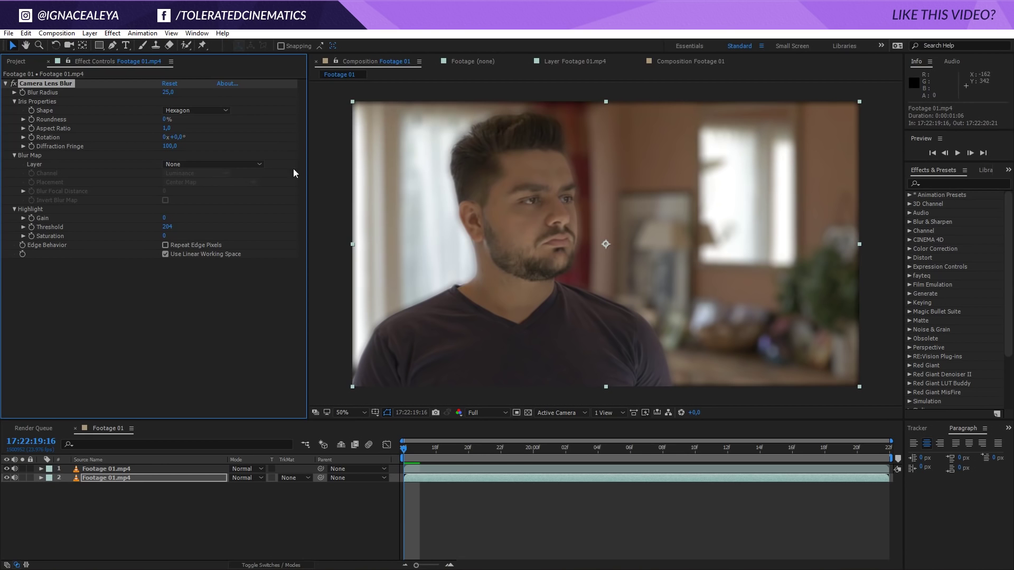
Set the Camera Lens Blur's Blur Radius to 15 and enable Repeat Edge Pixels.
click(167, 93)
text(45)
key(Return)
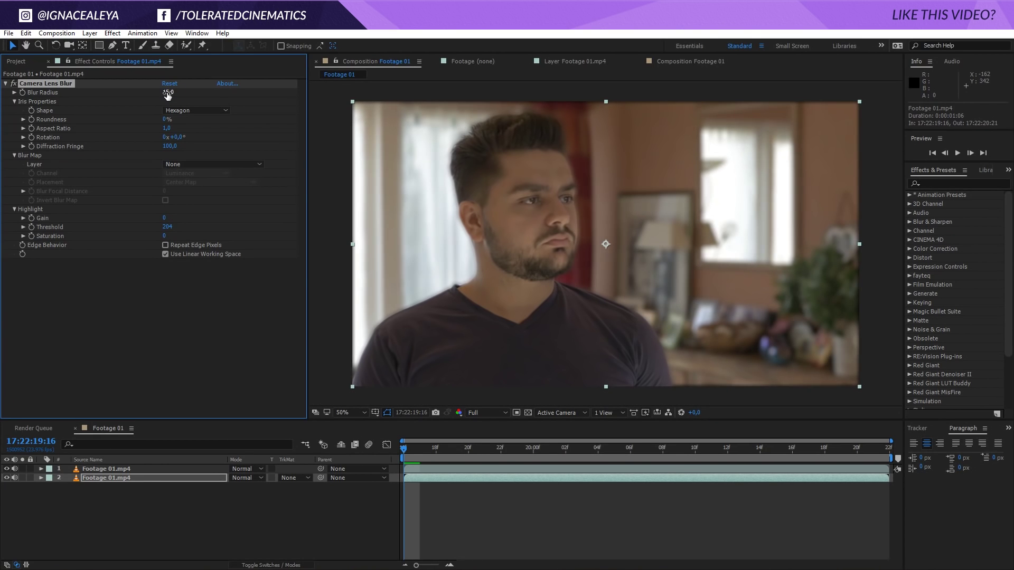
click(165, 245)
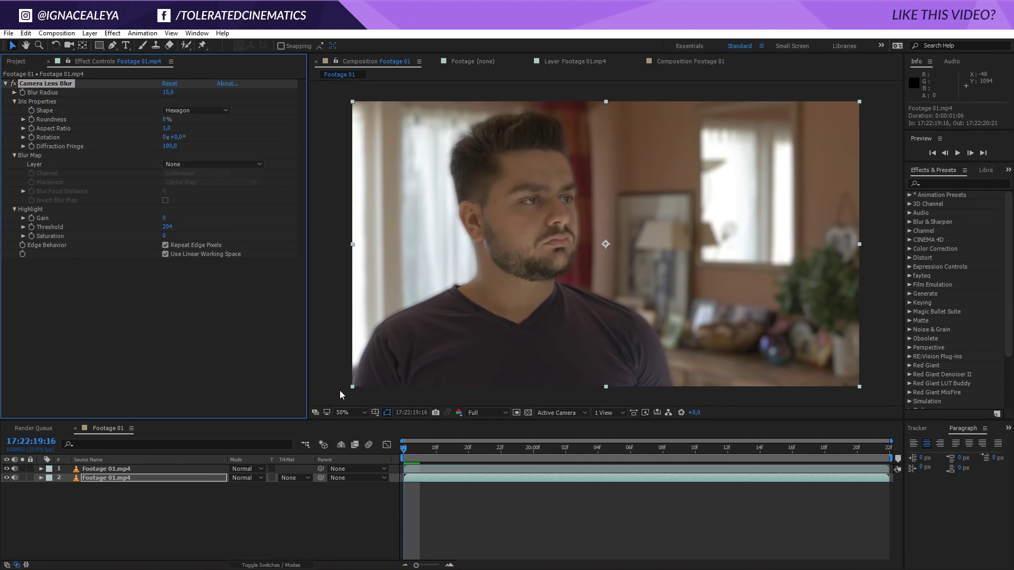
Inspect the blurred lower layer up close with the cut-out layer hidden, and show the cut-out layer again.
key(period)
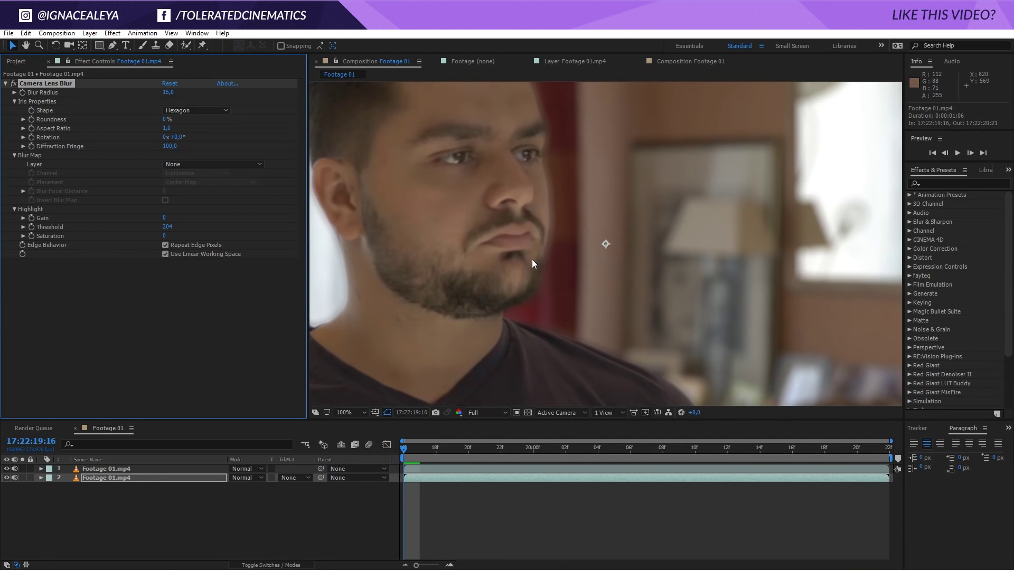
click(7, 469)
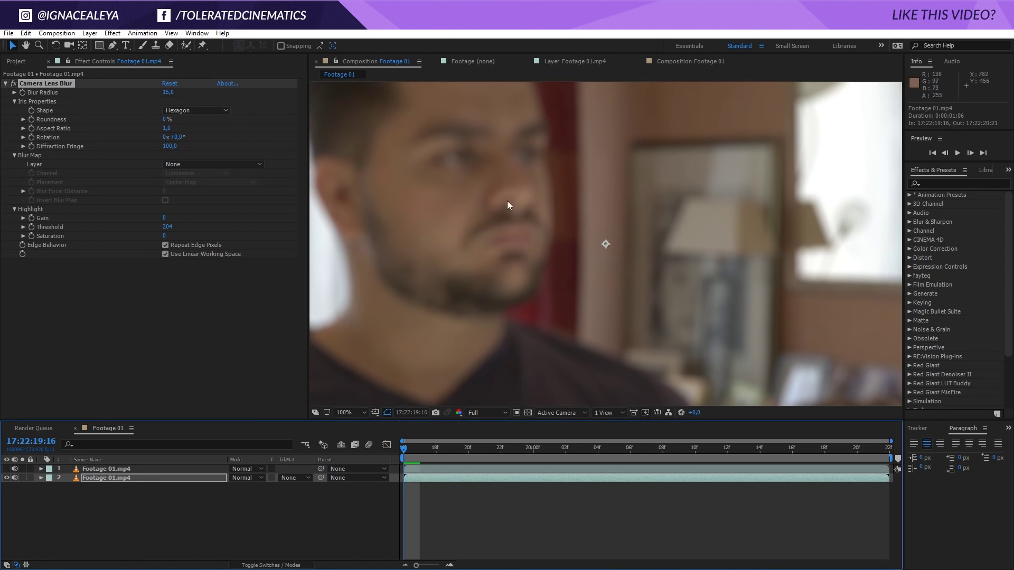
key(comma)
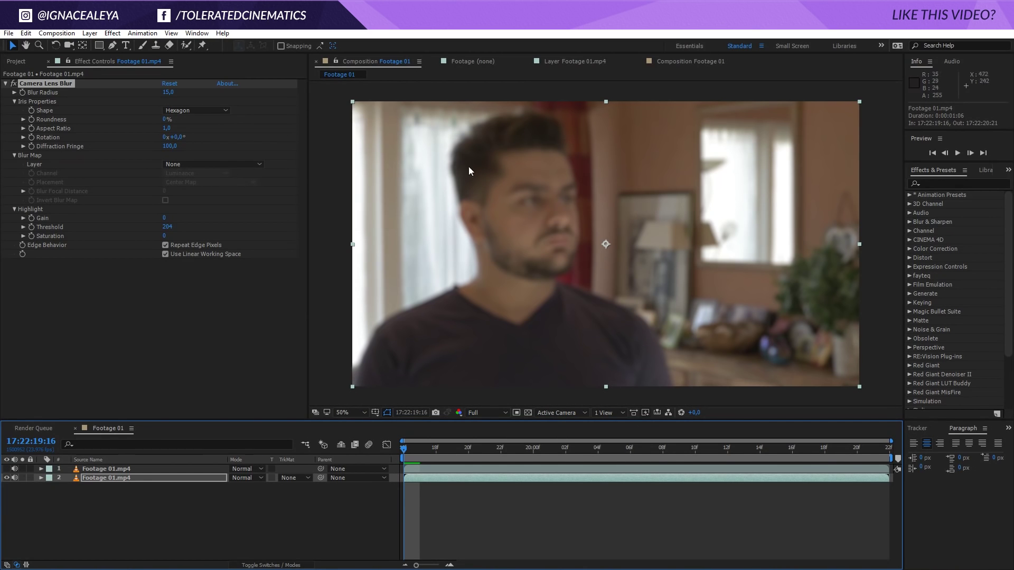
click(98, 468)
click(7, 469)
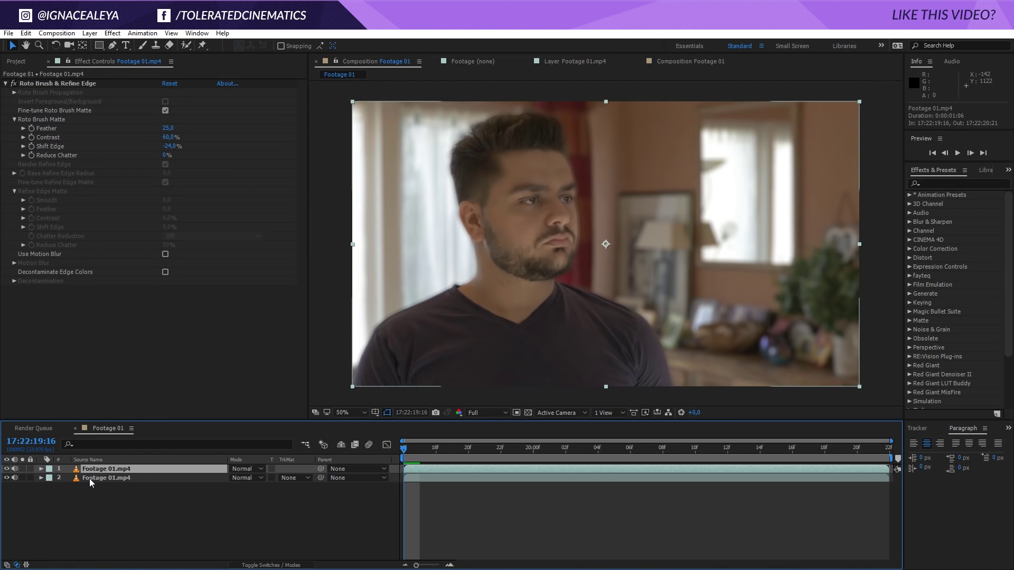
Scale the cut-out layer to 105% and shift it about 10 px right and 6 px up.
key(s)
click(253, 478)
text(105)
key(Return)
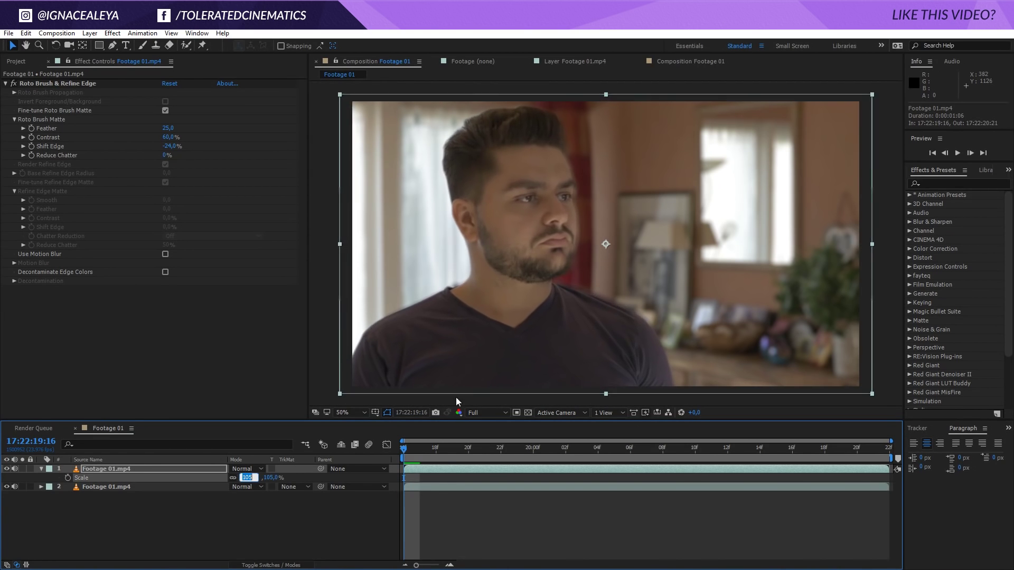
drag(534, 349, 537, 348)
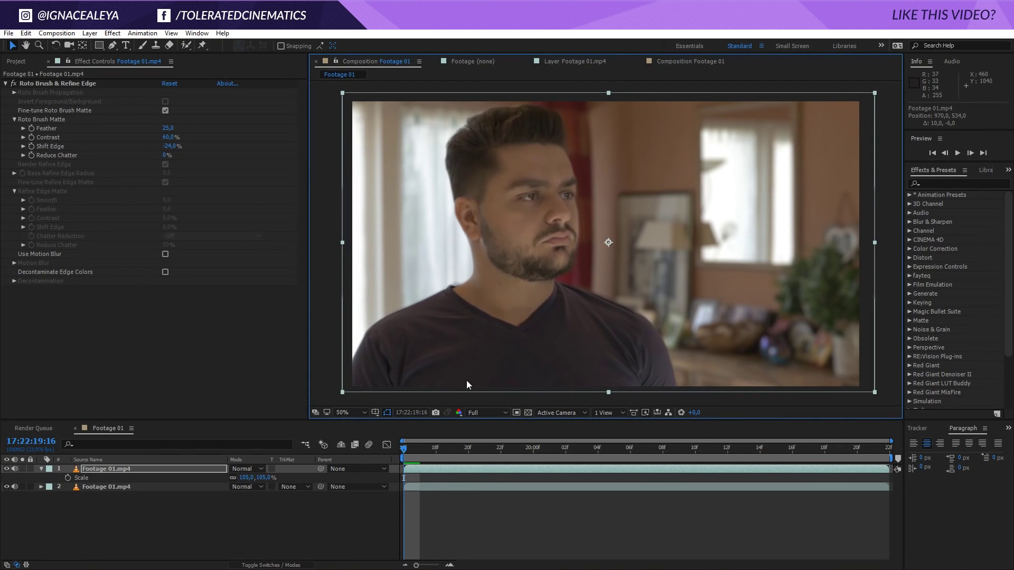
Scale the cut-out layer to 109% and move it to about position 1002, 525.
key(slash)
click(247, 478)
text(109)
key(Tab)
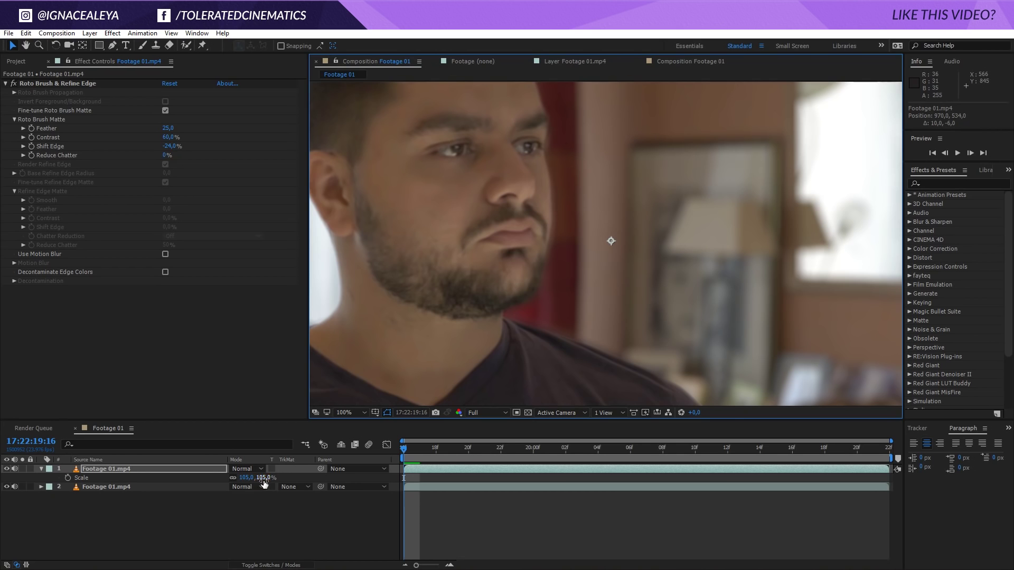
drag(489, 276, 506, 272)
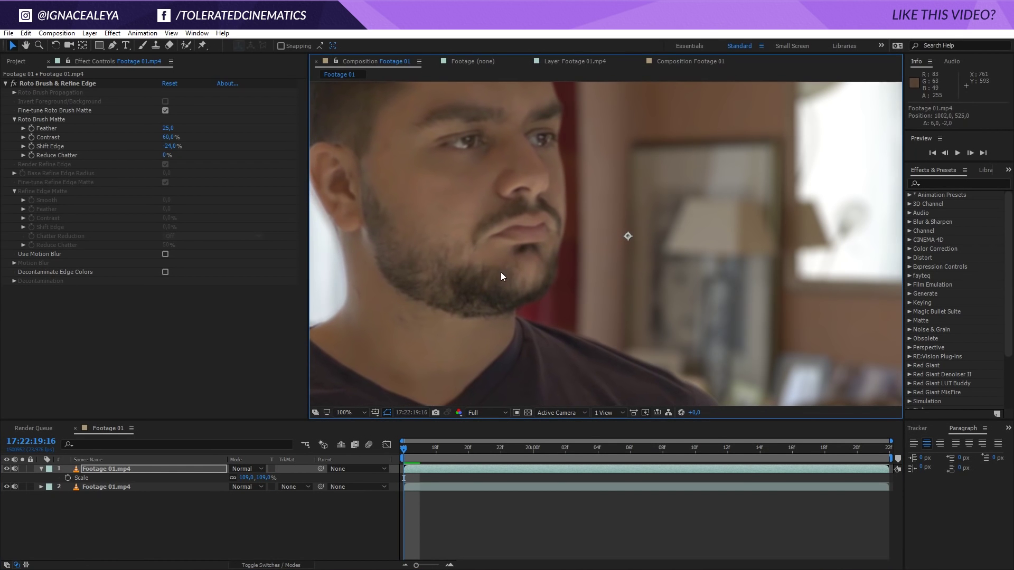
Compare the composite with the cut-out layer hidden and shown, and play a preview up to 17:22:19:22.
key(comma)
click(7, 468)
click(7, 469)
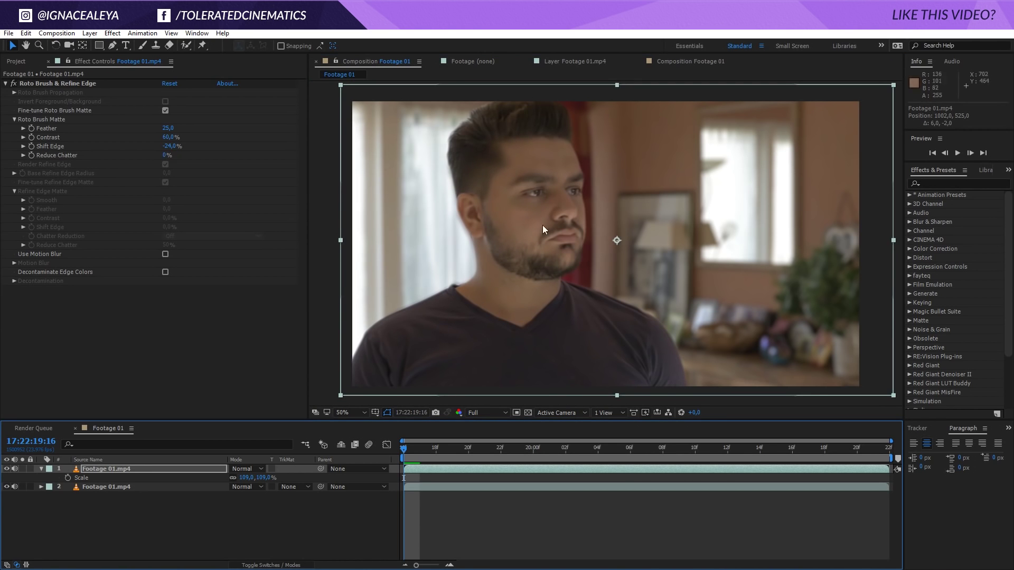
click(7, 469)
click(6, 469)
click(7, 469)
click(7, 469)
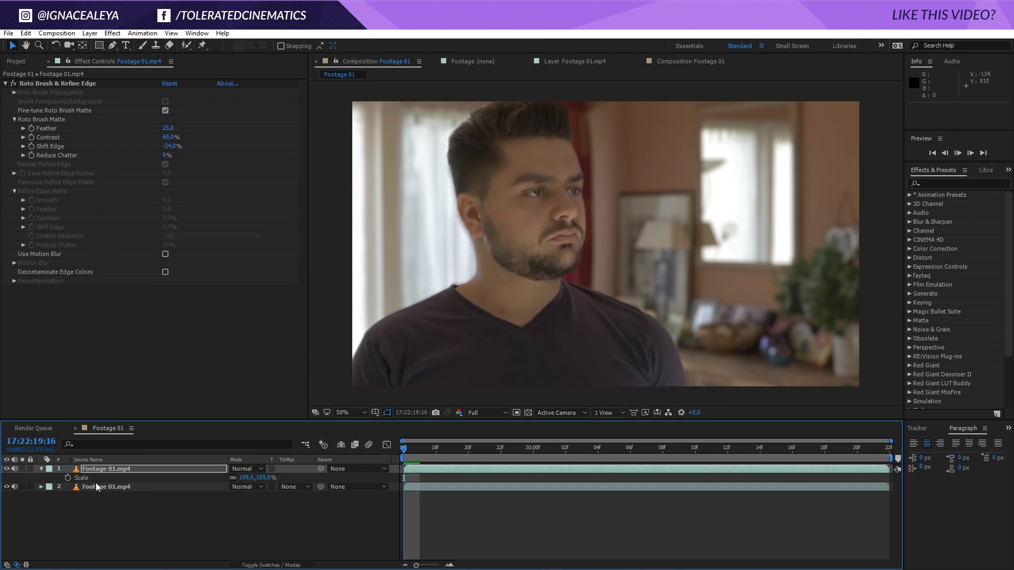
key(space)
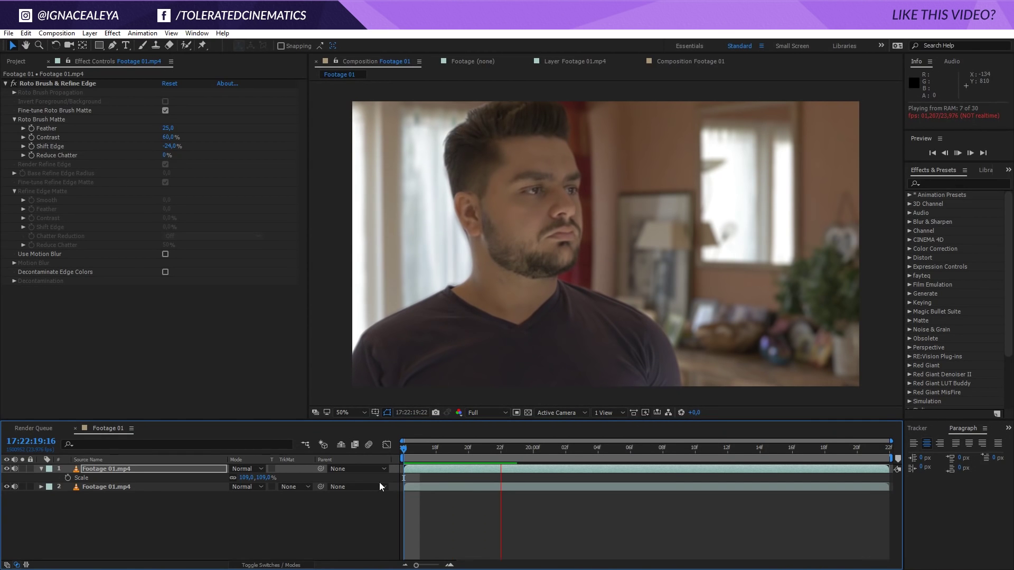
click(501, 455)
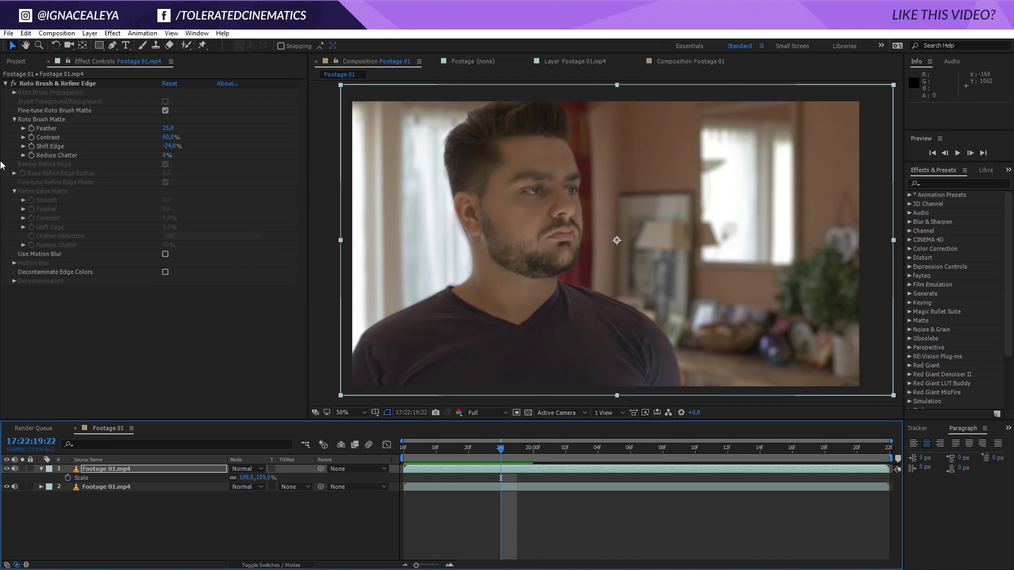
Create a new composition from Footage 02.mp4 and place Footage 02 BG.mp4 beneath it.
click(16, 62)
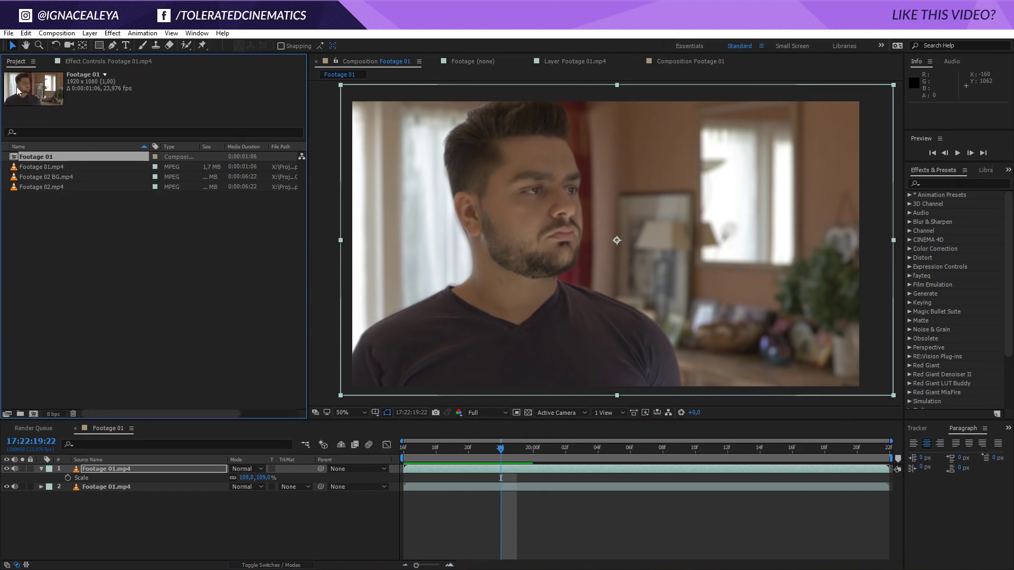
click(44, 178)
click(32, 189)
drag(42, 189, 34, 415)
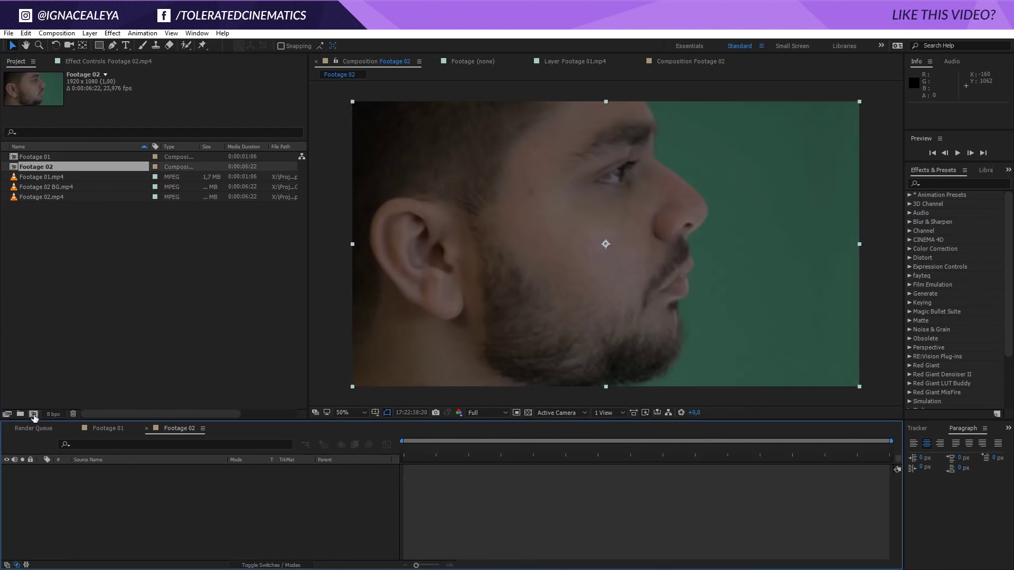
click(57, 187)
drag(54, 190, 25, 473)
Toggle the Footage 02.mp4 layer's visibility to compare the green-screen shot with the background plate, leaving it visible.
click(7, 469)
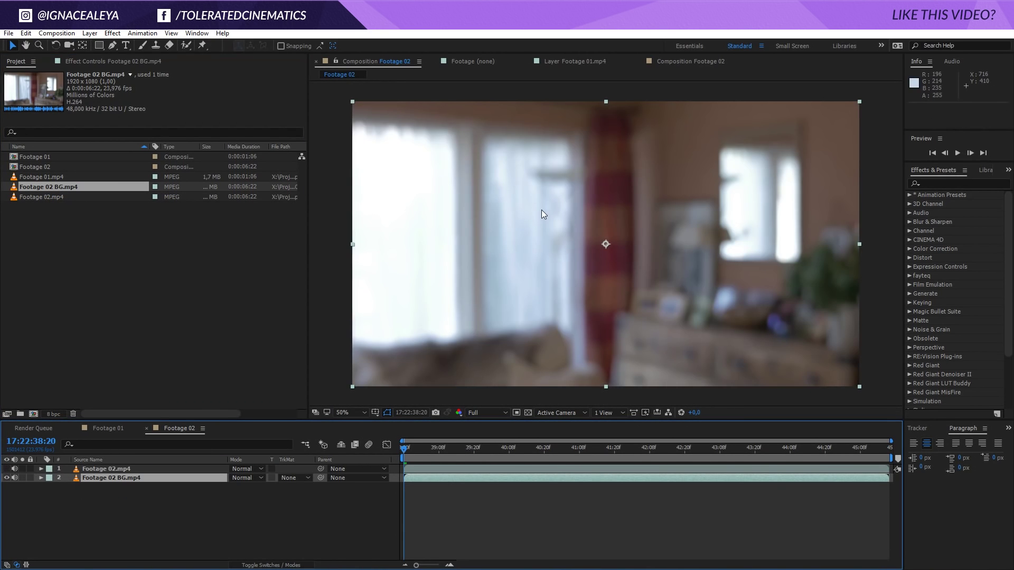
click(6, 469)
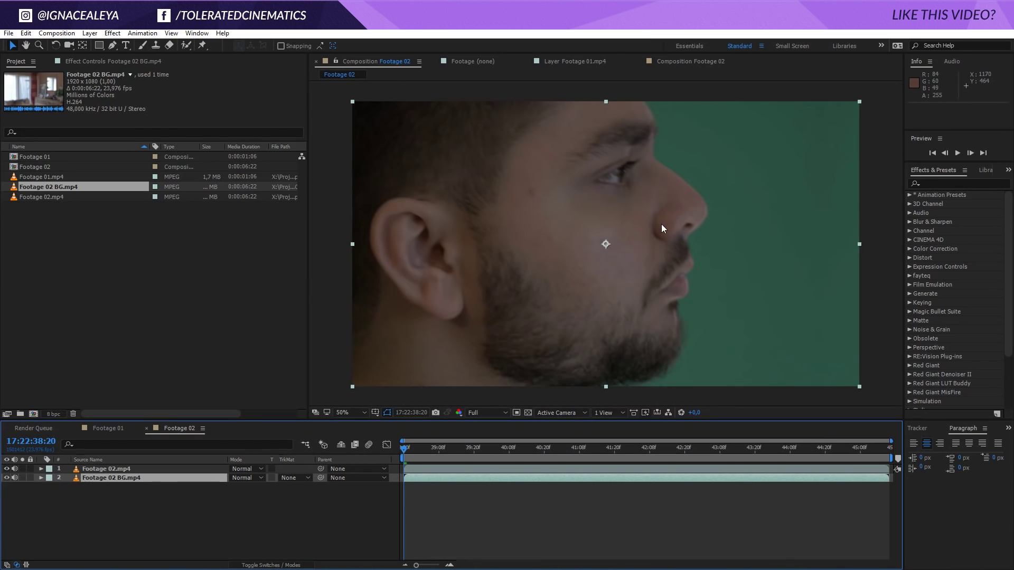
click(7, 469)
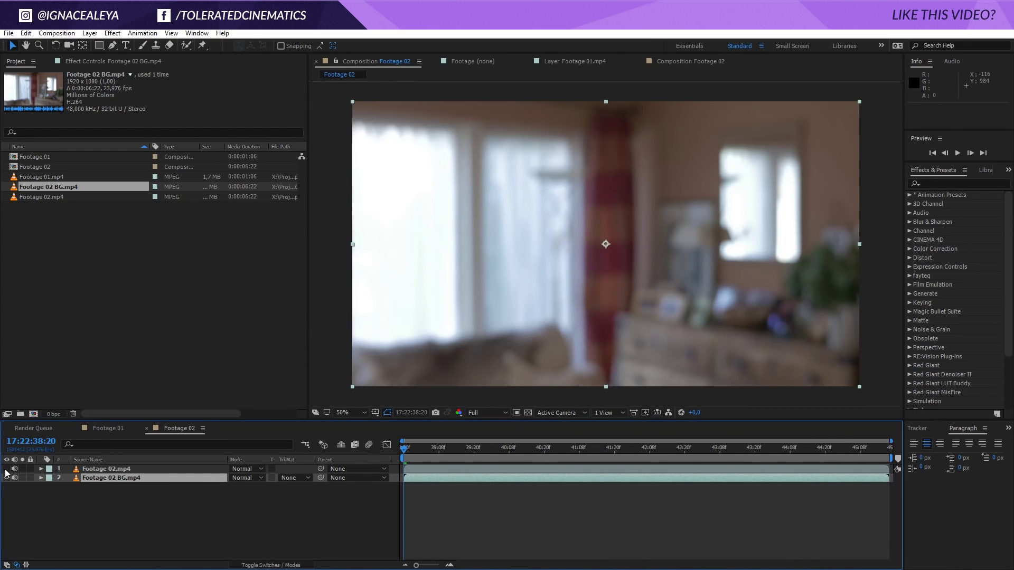
click(7, 469)
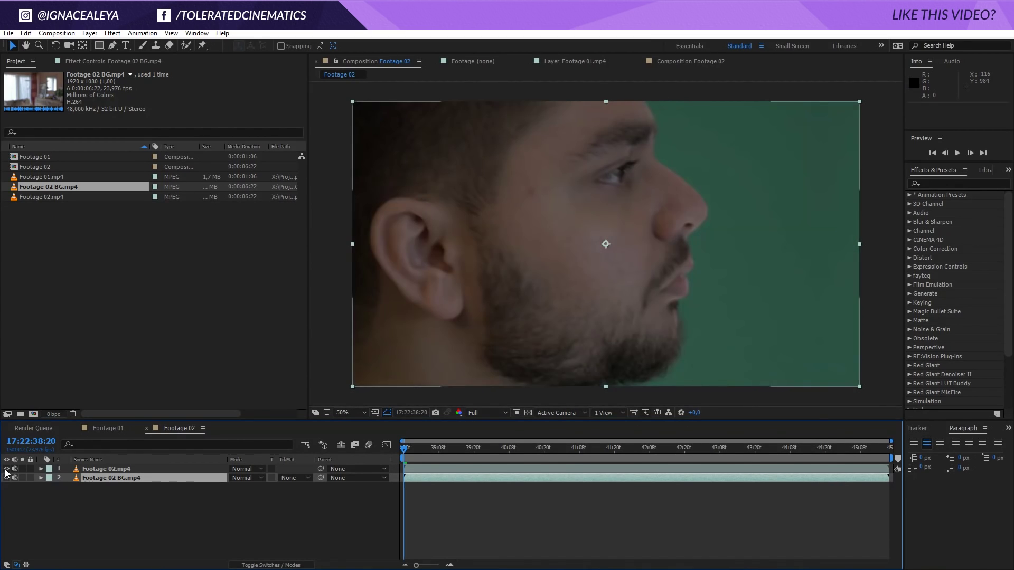
click(7, 469)
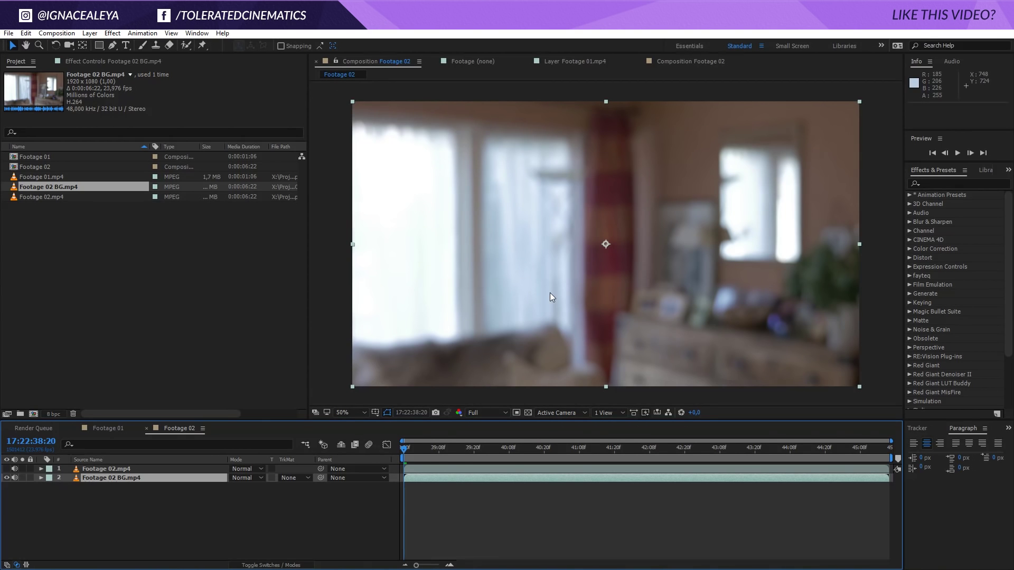
click(6, 469)
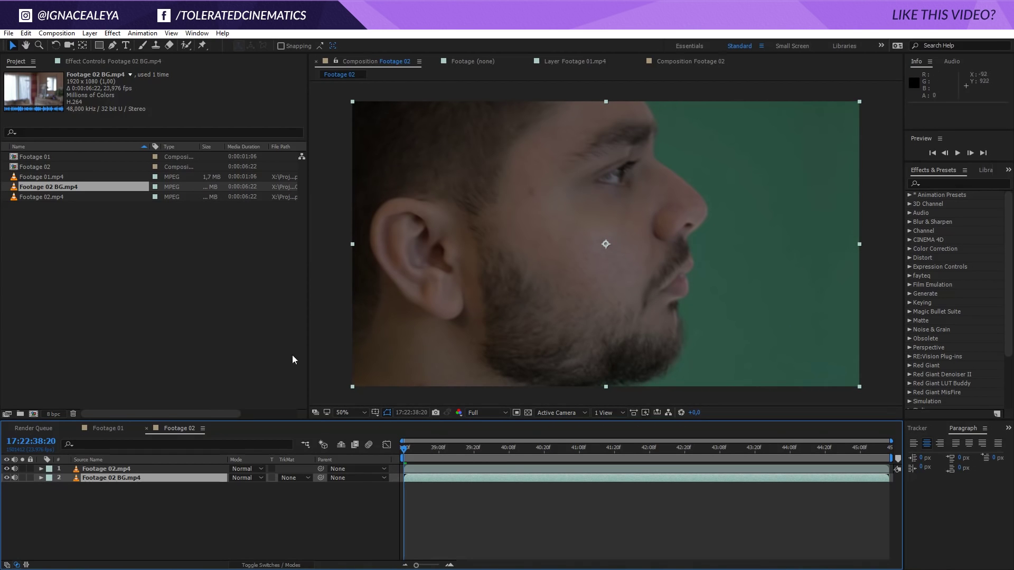
click(7, 469)
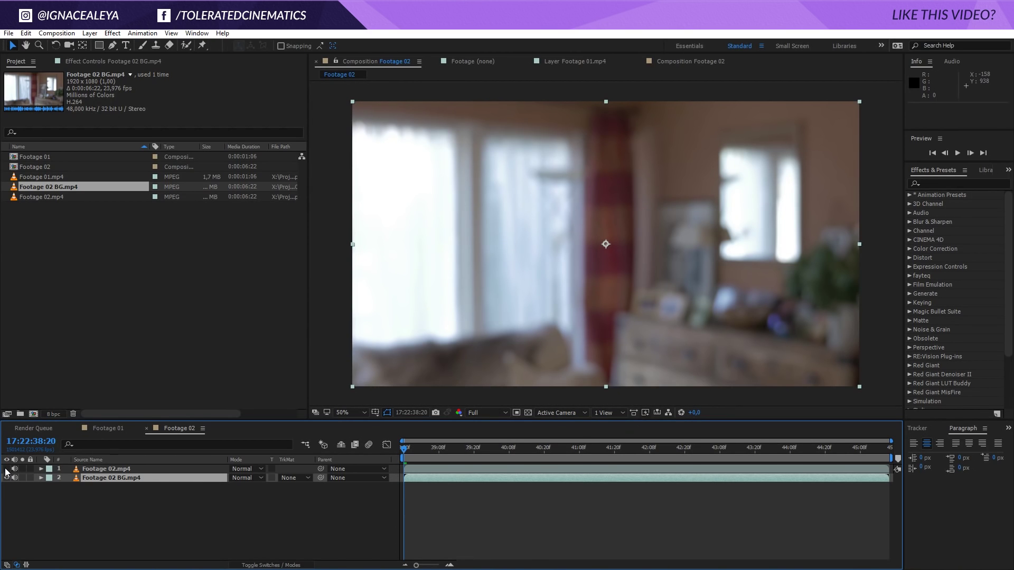
key(ctrl+shift+a)
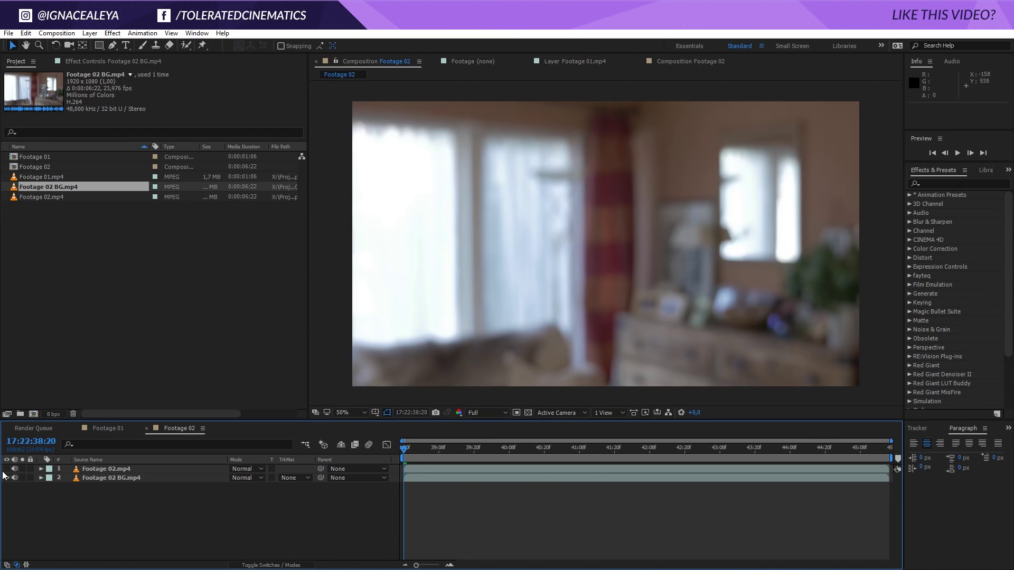
click(7, 469)
click(93, 479)
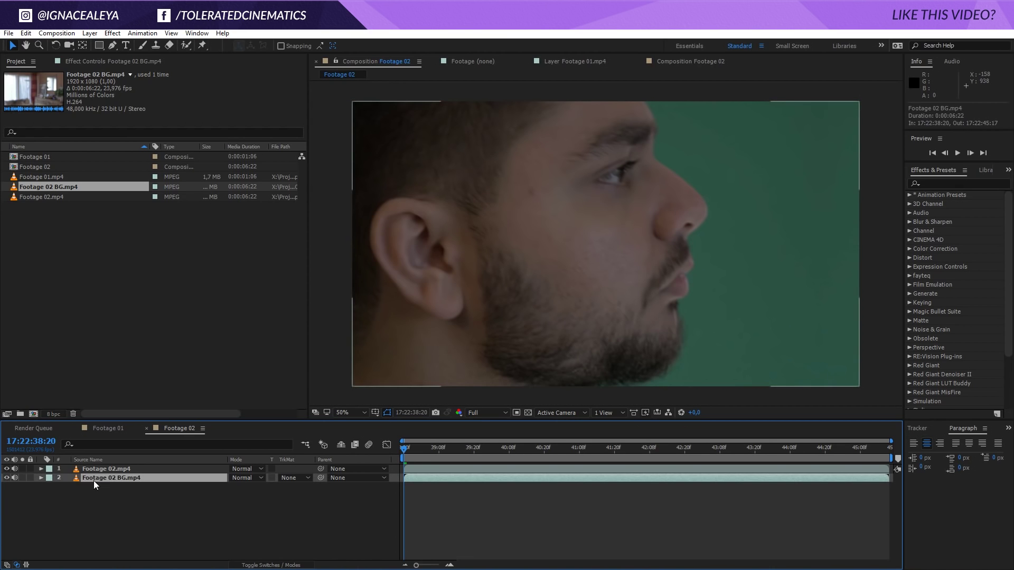
Apply Keylight (1.2) to the Footage 02.mp4 layer and sample the green backdrop as the Screen Colour.
click(122, 472)
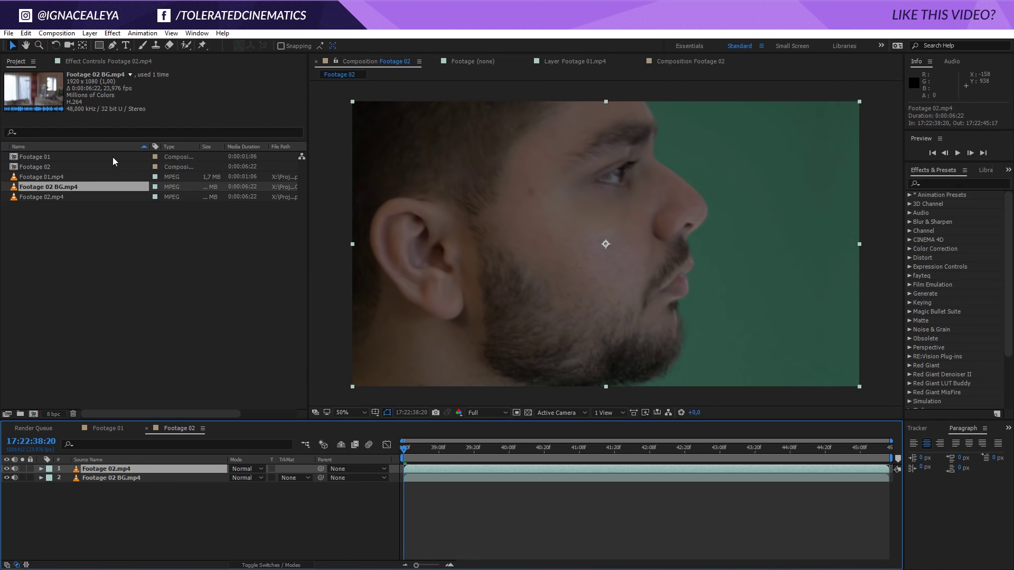
click(113, 33)
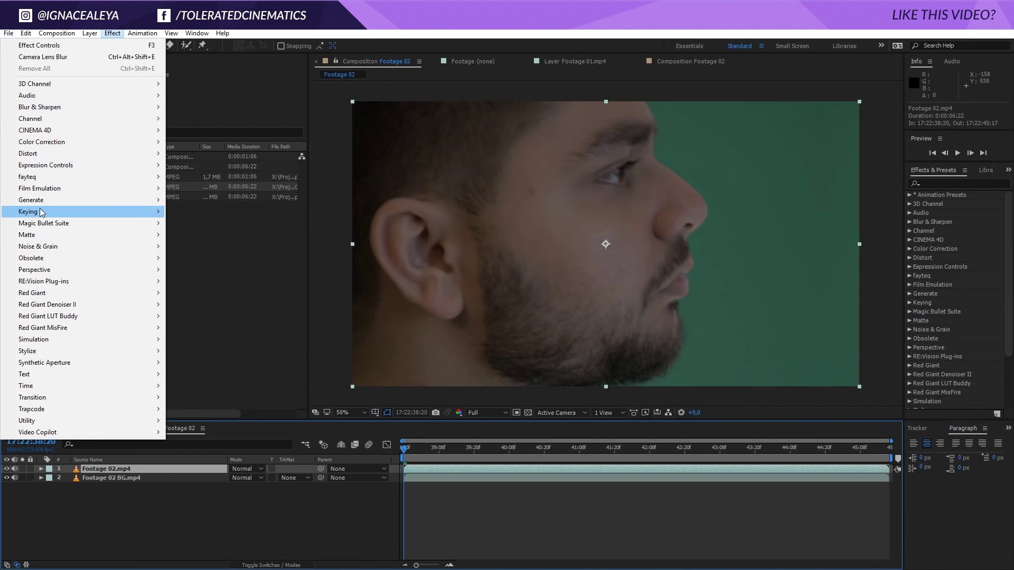
mouse_move(40, 210)
click(206, 308)
click(180, 150)
click(781, 160)
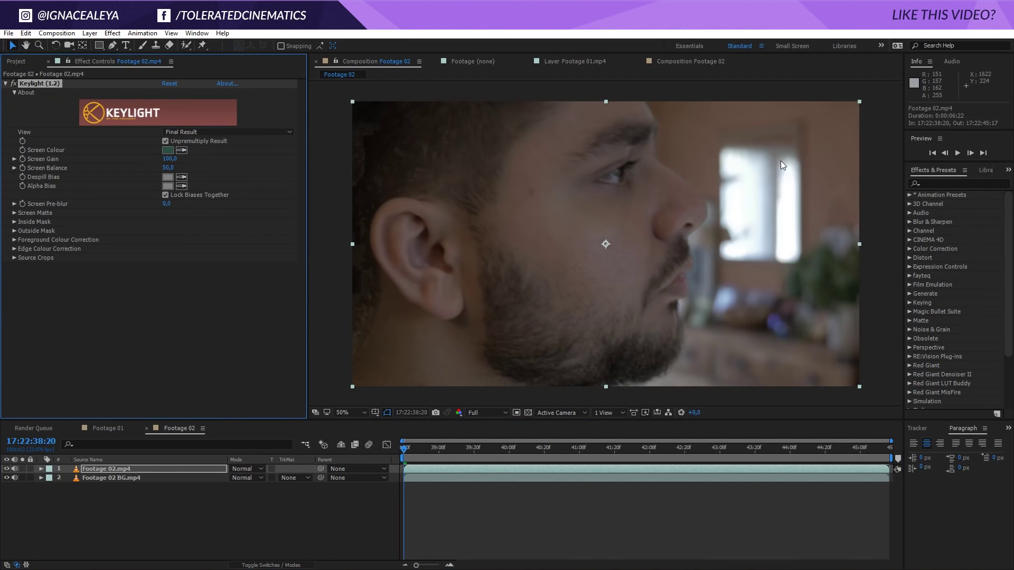
In Keylight's Screen Matte settings, set Clip Black to 15 and Clip White to 85.
click(14, 214)
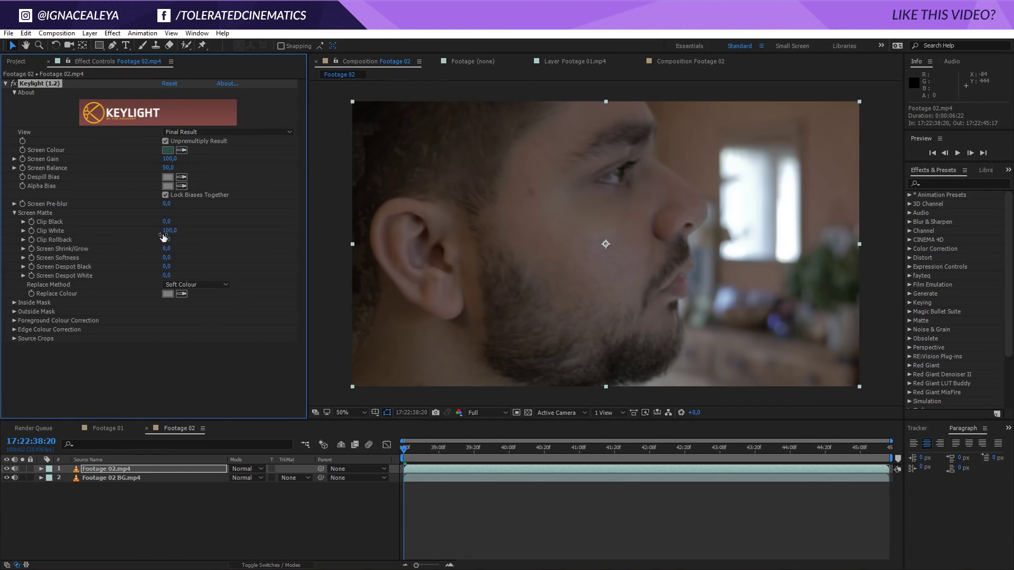
click(166, 221)
text(15)
key(Tab)
text(85)
click(183, 249)
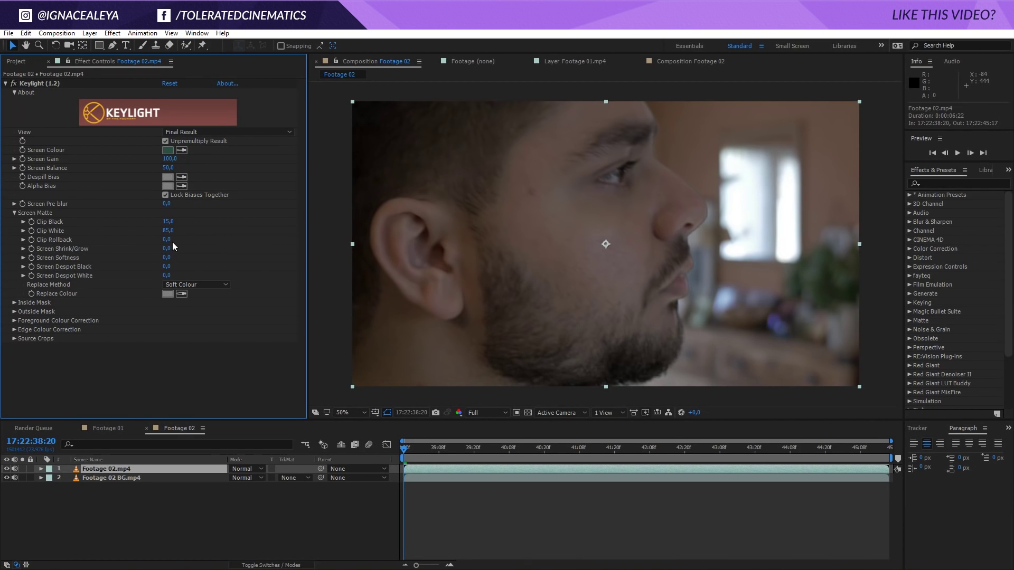
Set Keylight's Screen Shrink/Grow to -5 and Screen Softness to 2.
click(167, 241)
text(-5)
key(Return)
click(168, 249)
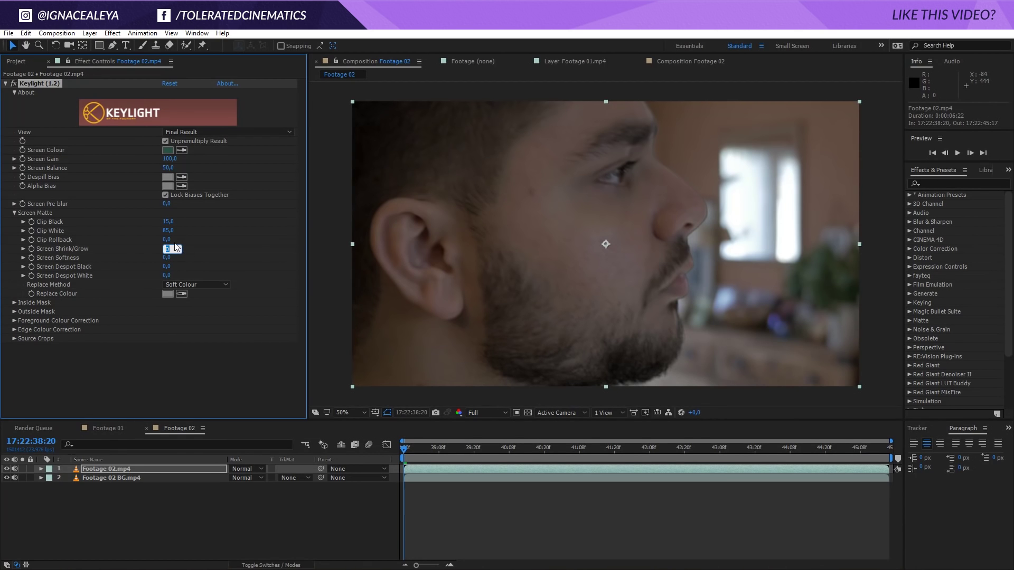
text(-5)
key(Return)
click(167, 257)
text(2)
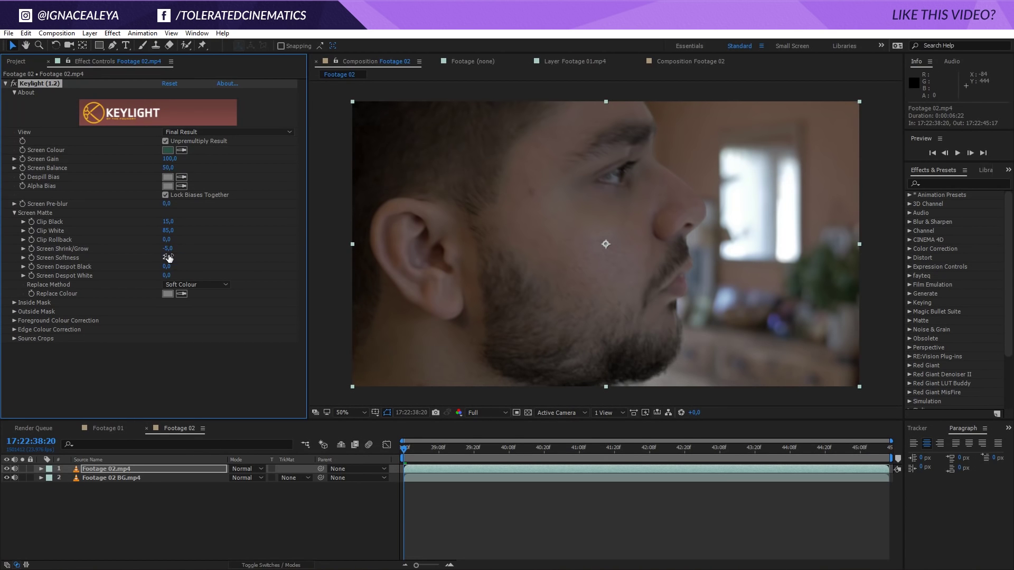
Apply Camera Lens Blur to the Footage 02 BG.mp4 layer with a Blur Radius of 75 and Repeat Edge Pixels enabled.
key(Return)
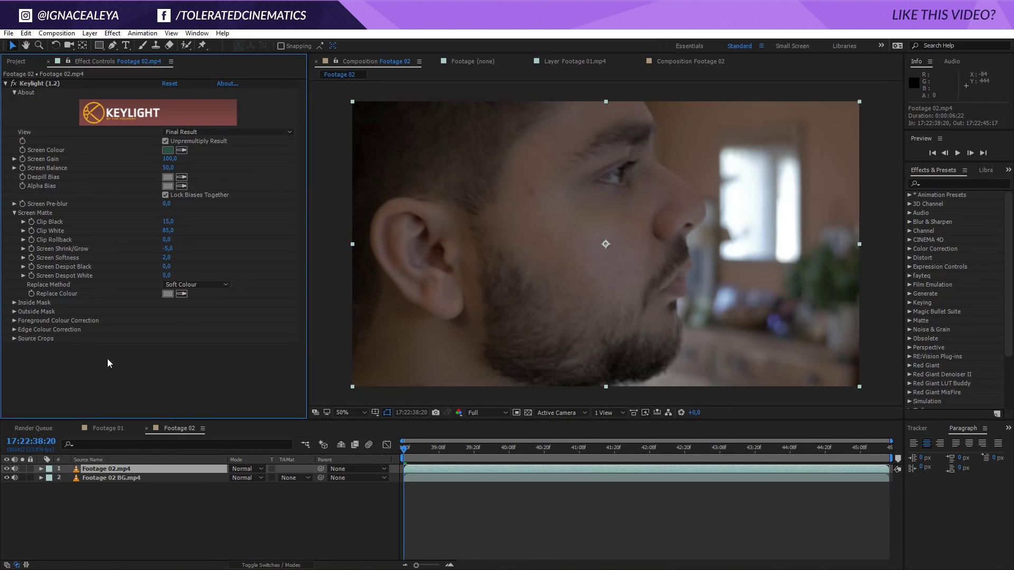
click(89, 478)
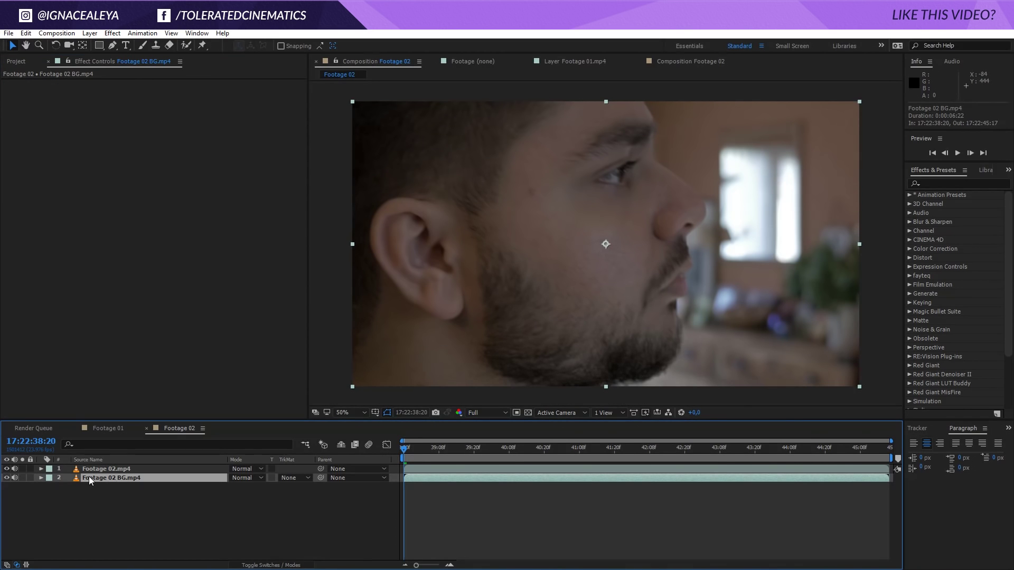
click(112, 34)
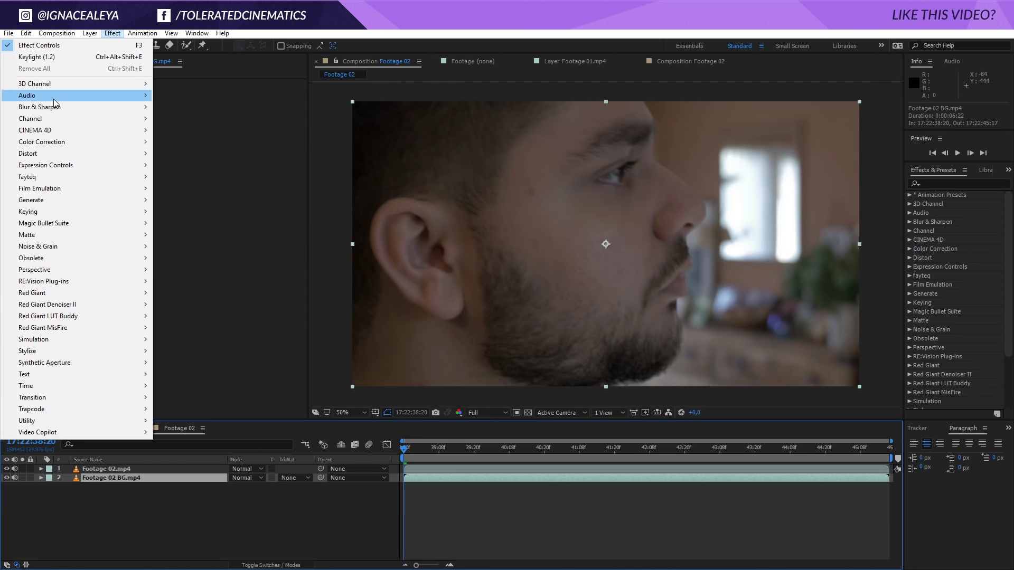
mouse_move(79, 106)
click(191, 135)
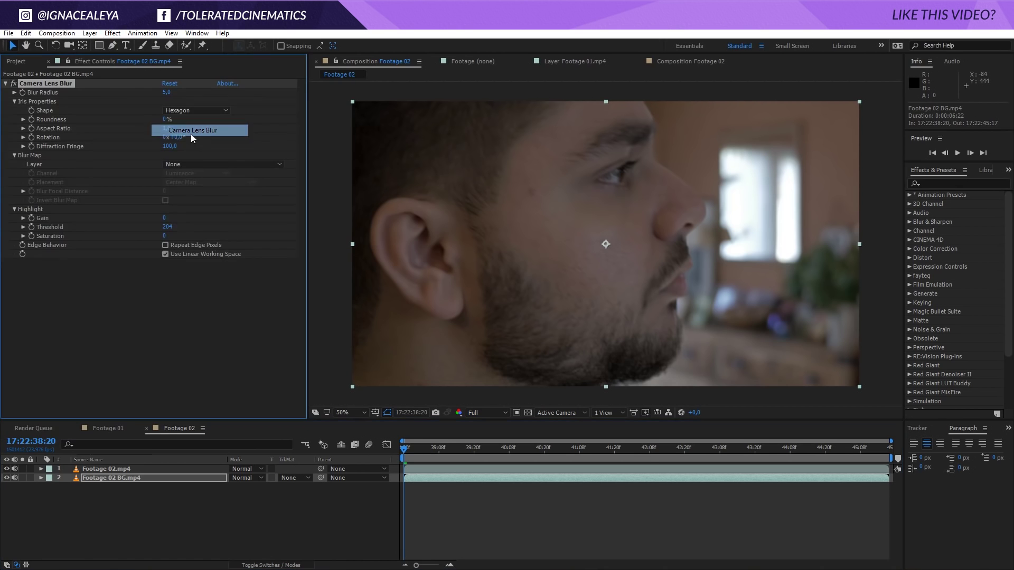
click(167, 92)
text(20)
key(Return)
click(167, 93)
text(75)
key(Return)
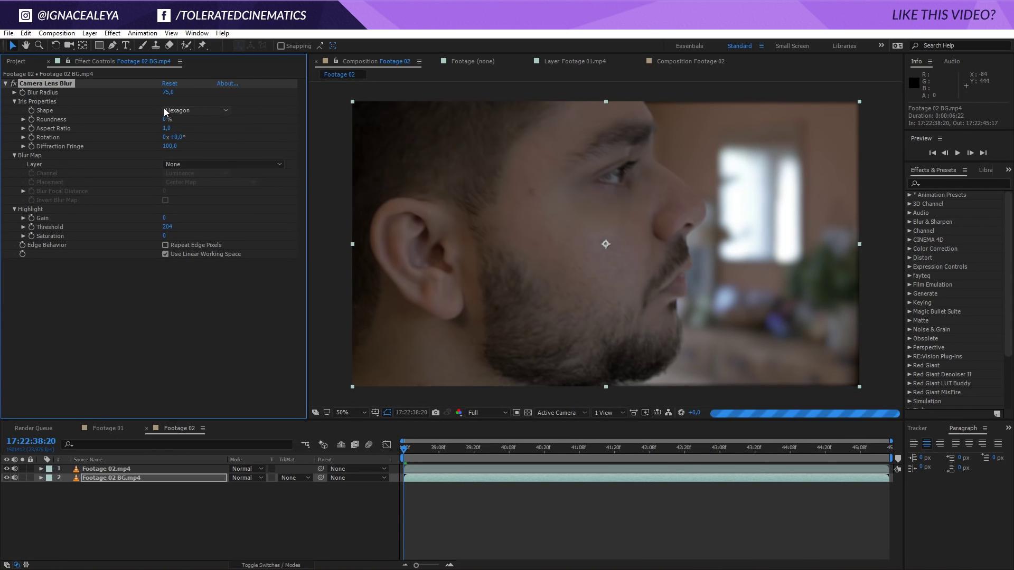
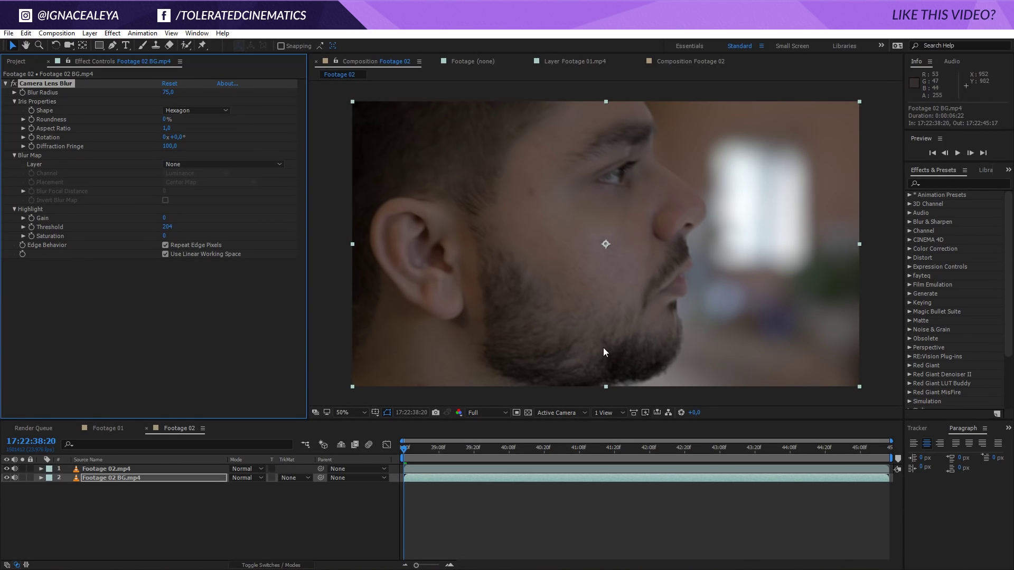
Add an adjustment layer at the top of the Footage 02 layer stack and apply the Curves effect to it.
right_click(170, 536)
mouse_move(205, 424)
click(90, 507)
drag(142, 476, 138, 467)
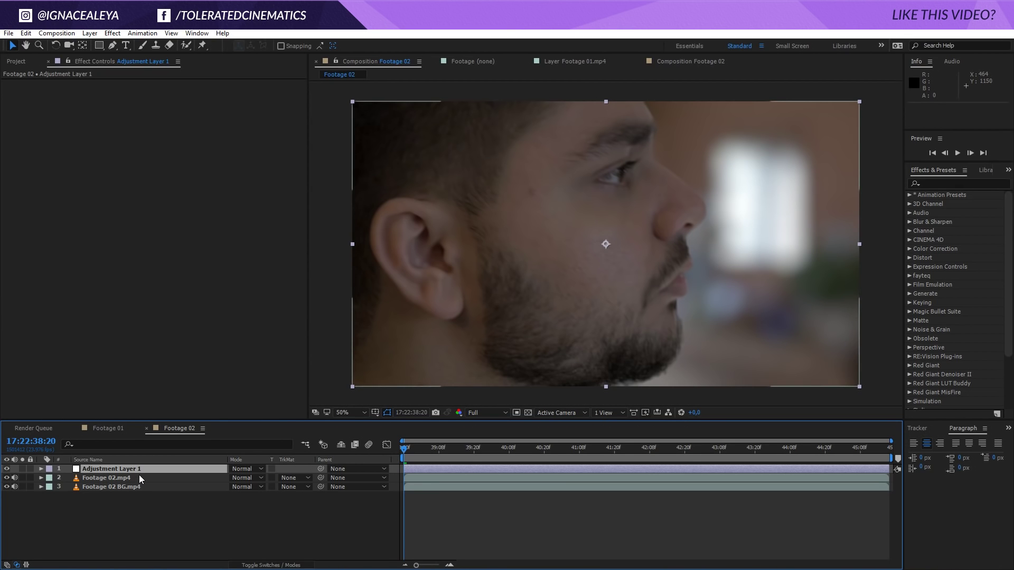
click(112, 33)
mouse_move(63, 147)
click(178, 351)
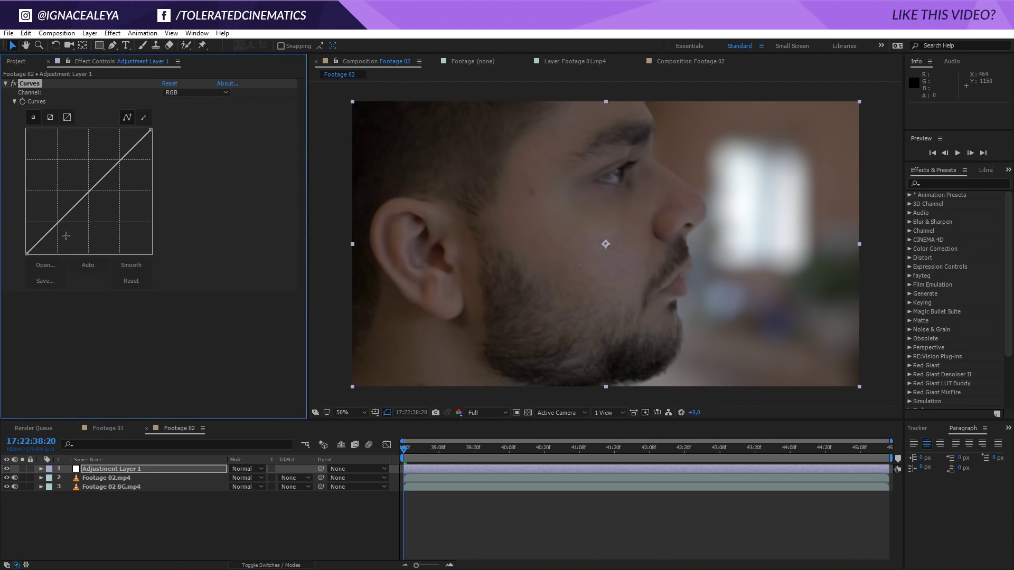
Shape Adjustment Layer 1's RGB curve into a gentle S, lowering the shadows and lifting the midtones and highlights.
drag(61, 223, 62, 228)
key(alt+3)
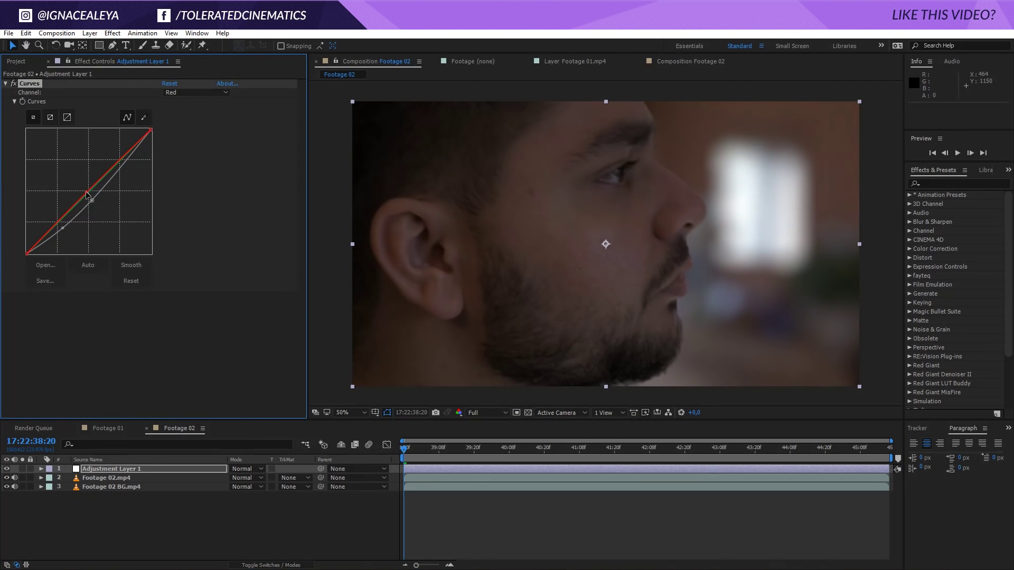
click(196, 92)
click(190, 99)
drag(88, 203, 97, 183)
drag(62, 228, 46, 238)
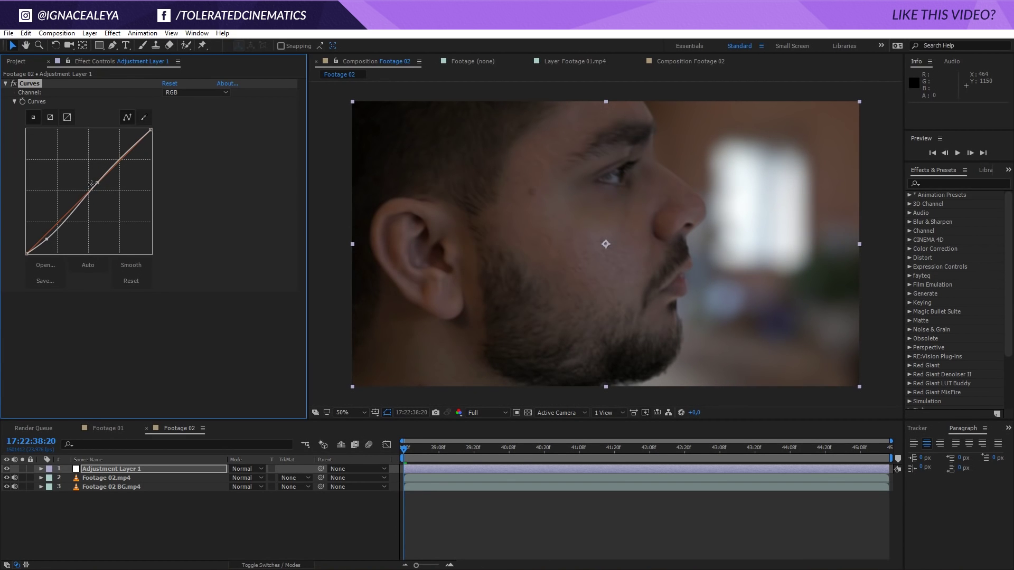
drag(98, 184, 65, 211)
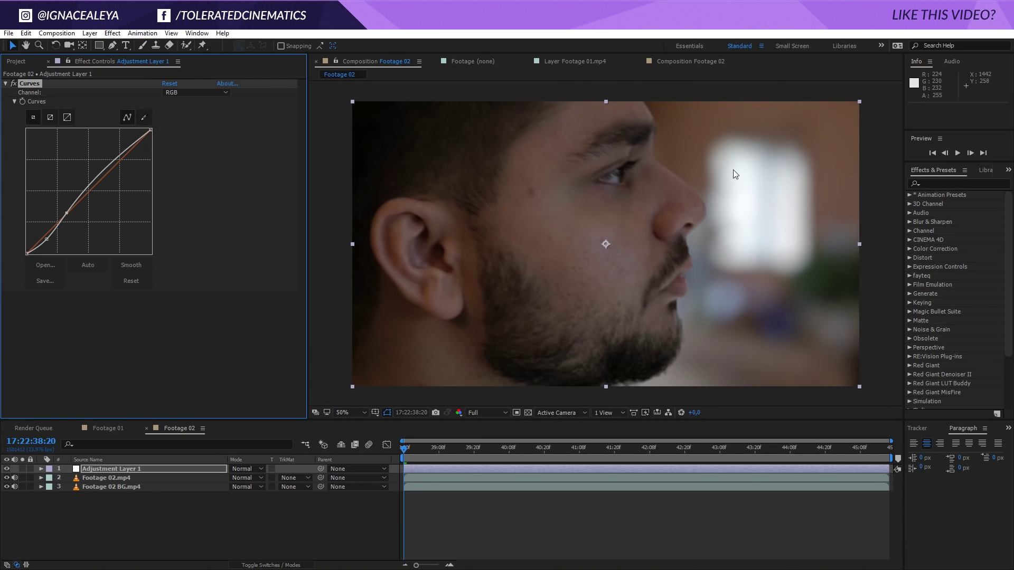
Apply Curves to the Footage 02 BG.mp4 layer and pull the RGB curve down to darken the background.
click(172, 488)
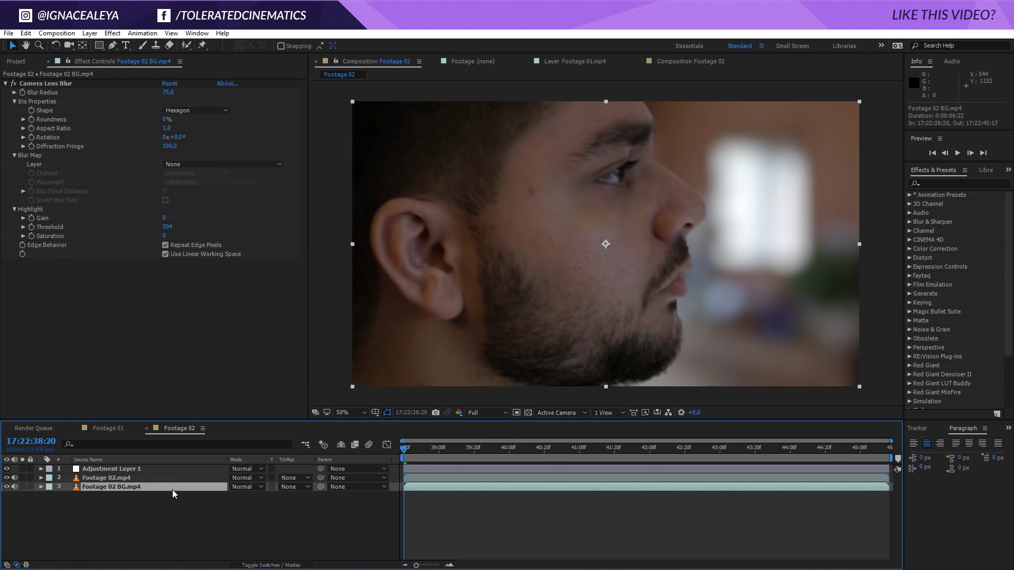
click(113, 32)
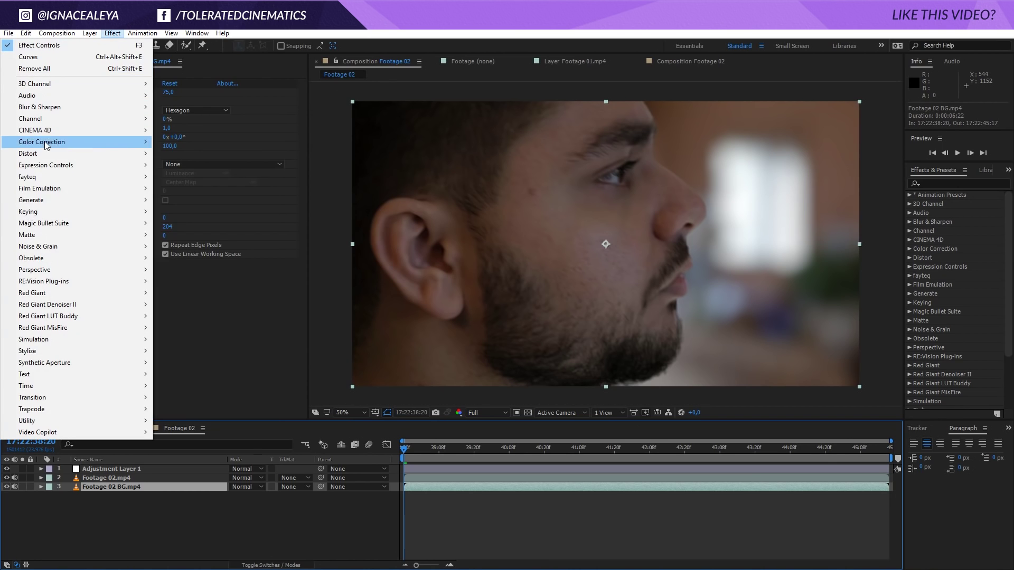
mouse_move(132, 142)
click(178, 351)
drag(80, 335, 79, 344)
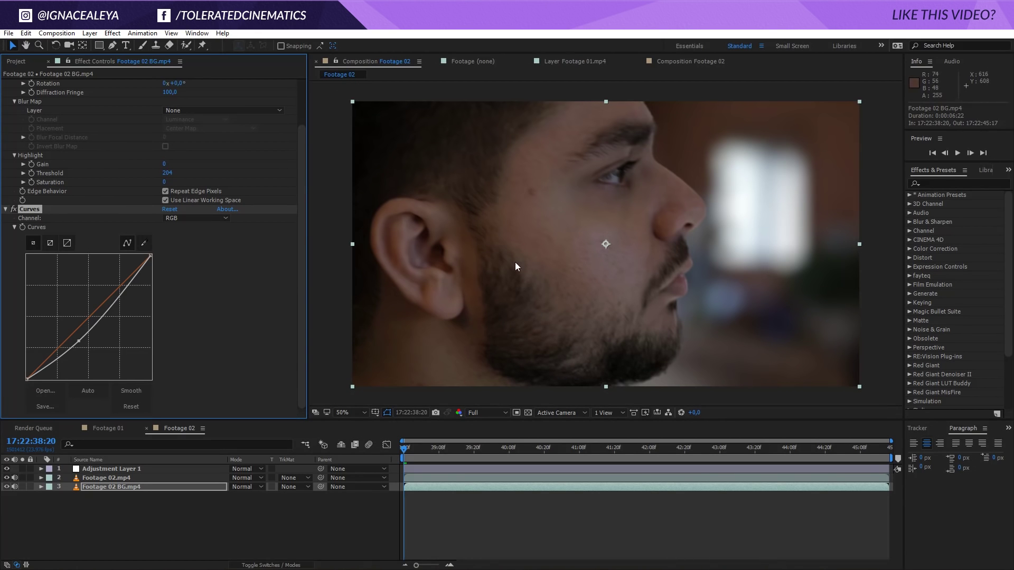
Apply Curves to the keyed Footage 02.mp4 layer and raise the upper midtones to brighten the man.
click(120, 478)
click(113, 33)
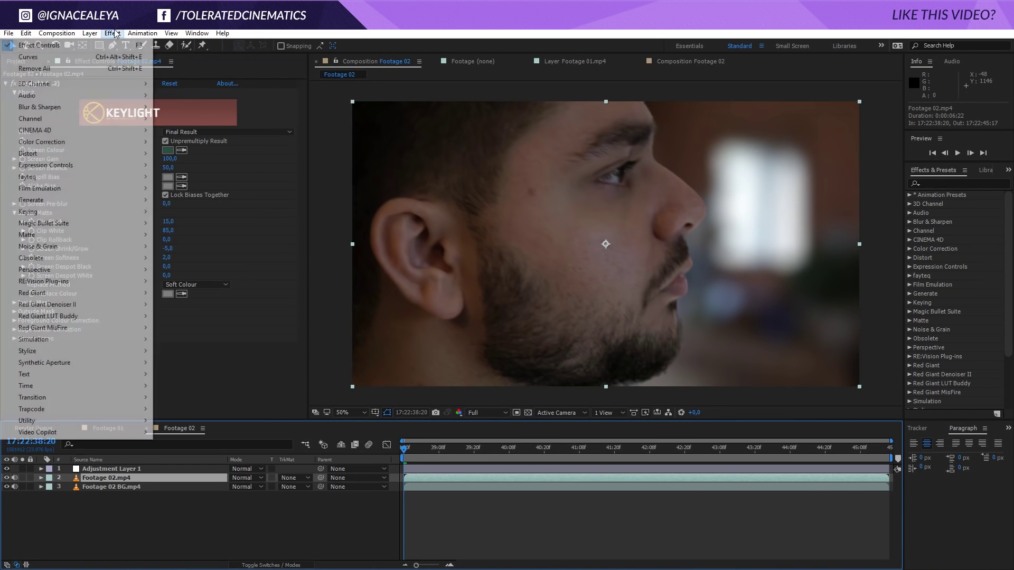
mouse_move(106, 153)
click(175, 351)
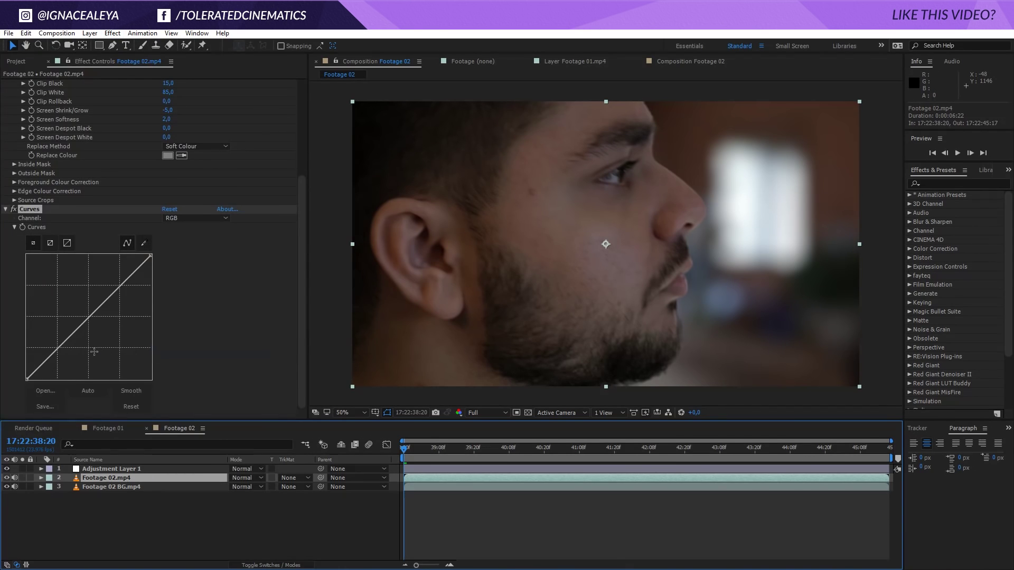
drag(82, 324, 105, 290)
Return the Footage 02.mp4 Curves effect to the RGB channel and lower the shadows for a slight S-curve.
click(195, 218)
click(175, 228)
drag(57, 349, 180, 242)
click(195, 218)
click(174, 226)
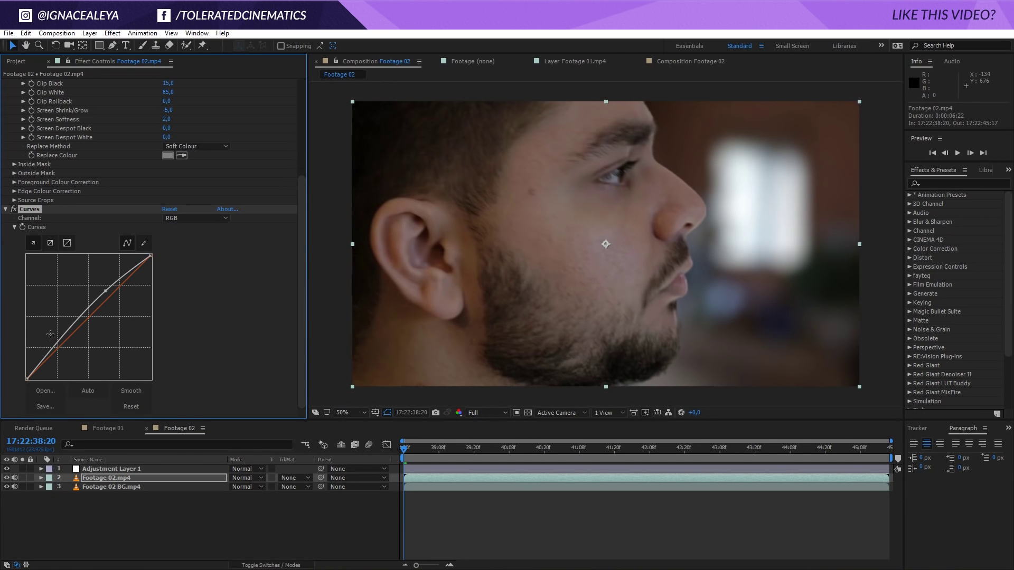
drag(47, 355, 50, 356)
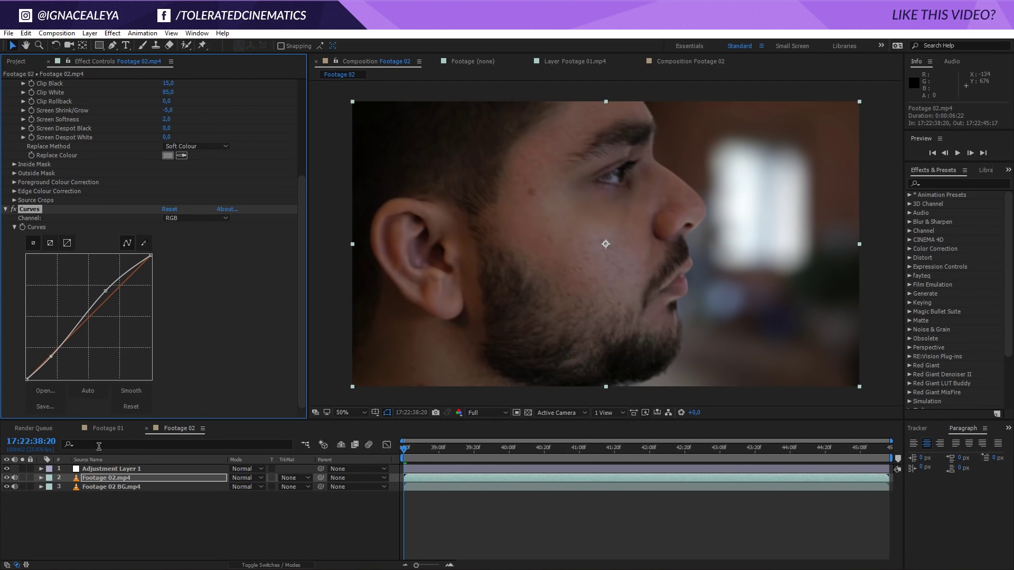
Apply Unsharp Mask to Adjustment Layer 1 and set its Amount to 150.
click(99, 469)
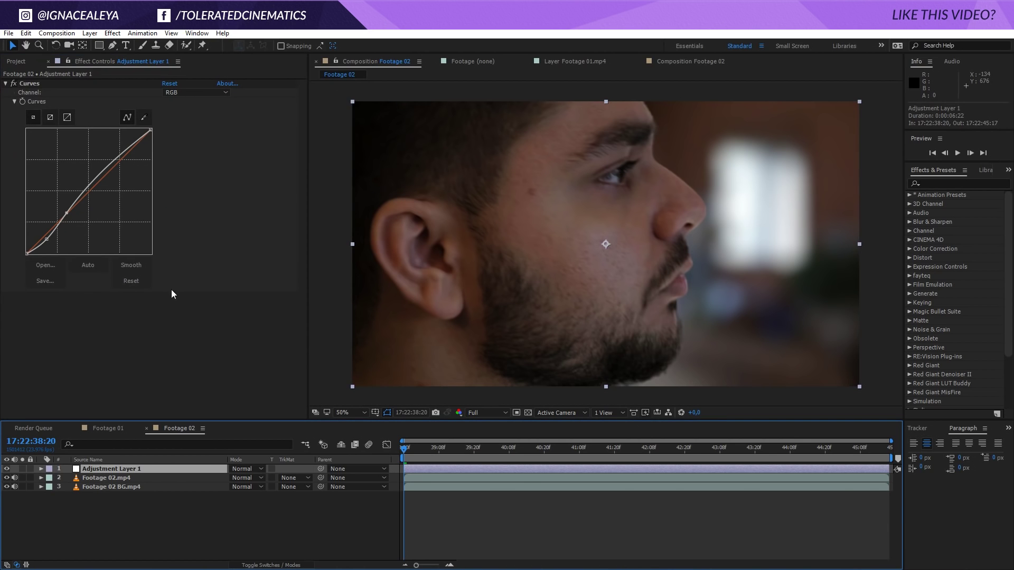
click(112, 33)
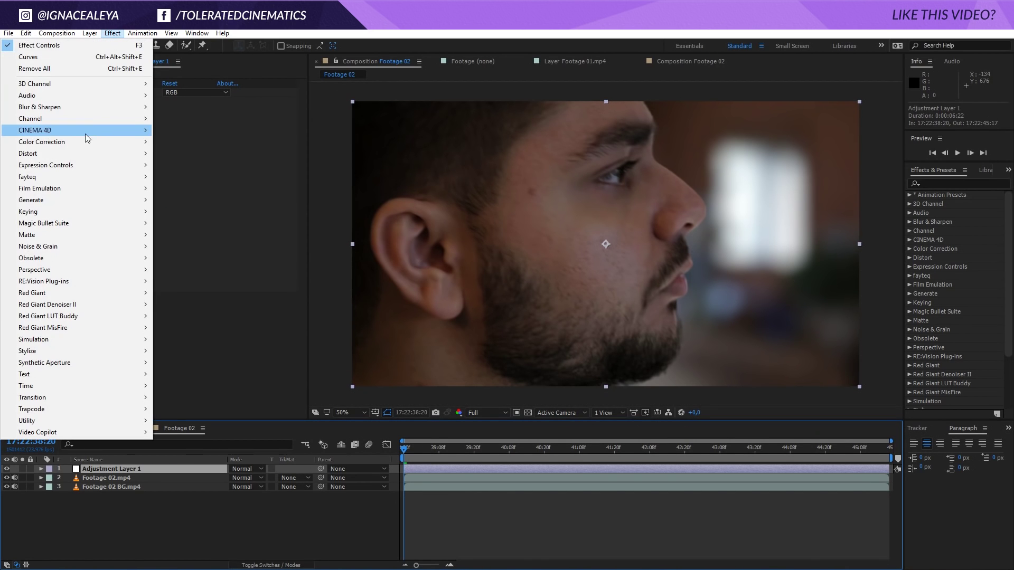
mouse_move(141, 109)
click(195, 275)
click(167, 305)
text(150)
key(Return)
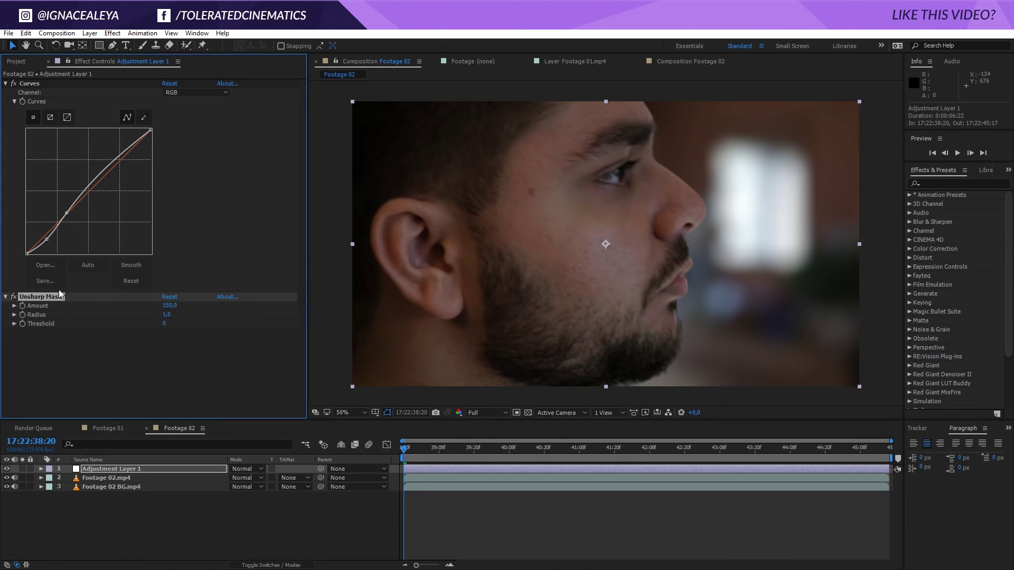
Duplicate the Unsharp Mask effect and set the copy's Radius to 25 and Amount to 25.
key(ctrl+d)
click(165, 351)
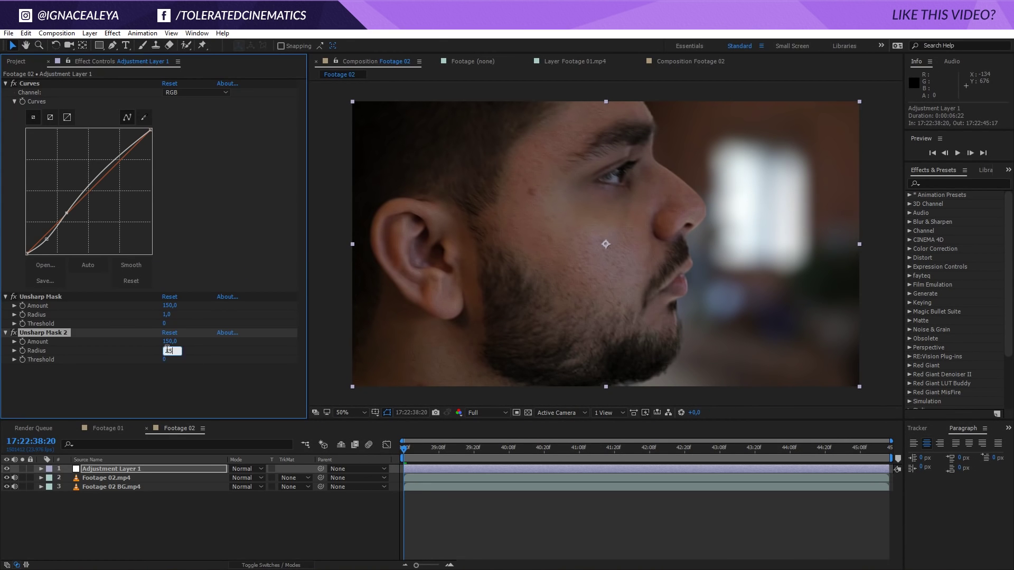
text(25)
key(Return)
click(169, 342)
text(25)
key(Return)
Toggle Unsharp Mask 2 to compare the result, and slightly raise the shadow point on Adjustment Layer 1's RGB curve.
click(14, 334)
click(14, 333)
click(13, 333)
click(48, 242)
drag(47, 239, 45, 236)
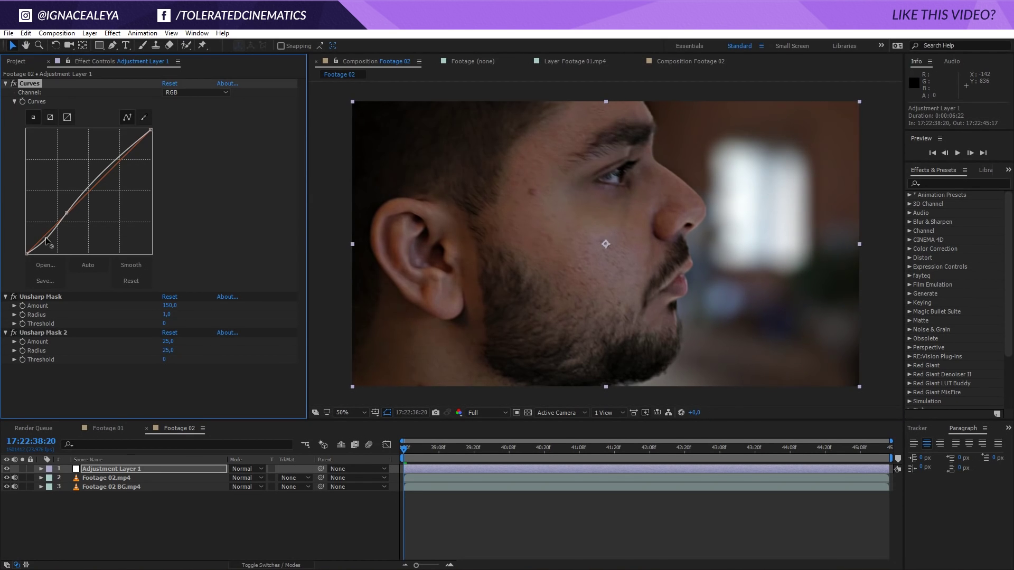
Copy Adjustment Layer 1 from the Footage 02 composition and paste it above the layers in Footage 01.
click(103, 429)
click(170, 427)
click(122, 469)
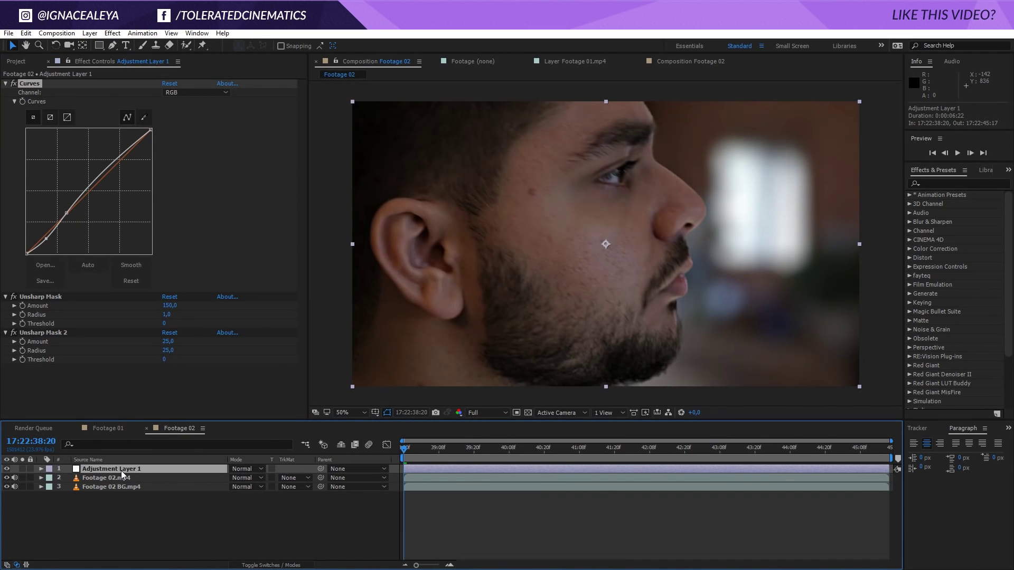
key(ctrl+c)
click(25, 33)
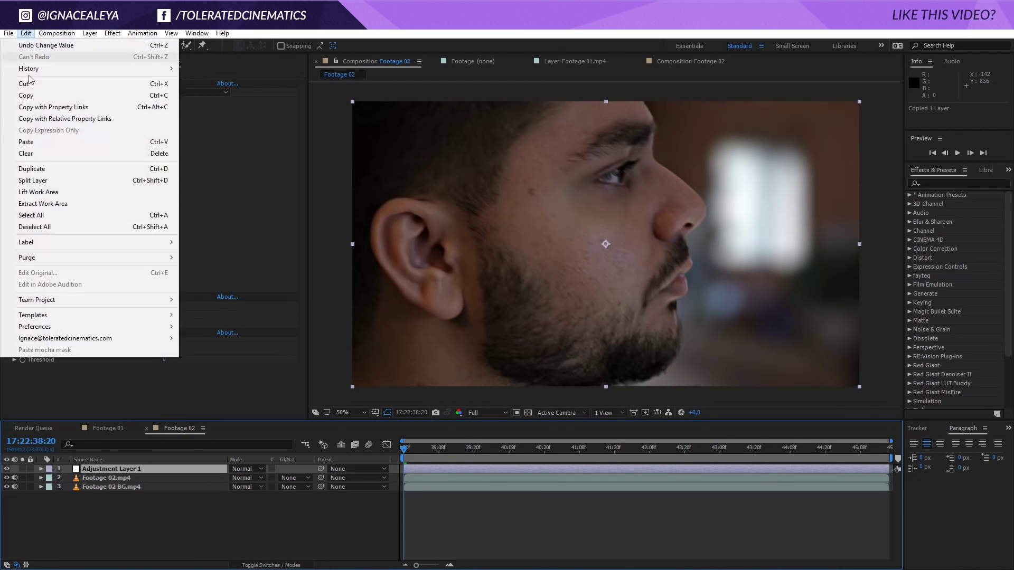
click(50, 96)
click(108, 427)
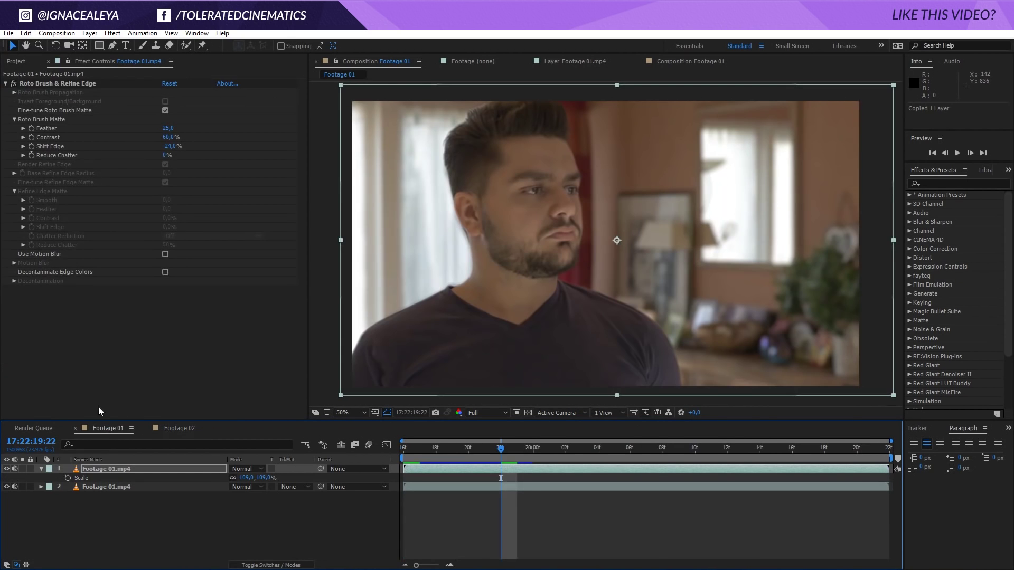
click(25, 33)
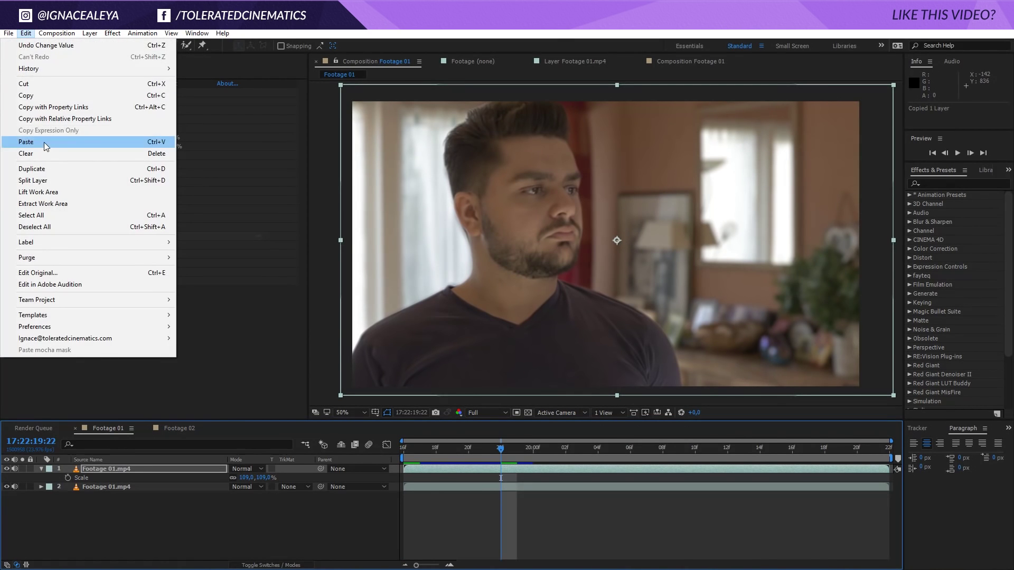
click(46, 140)
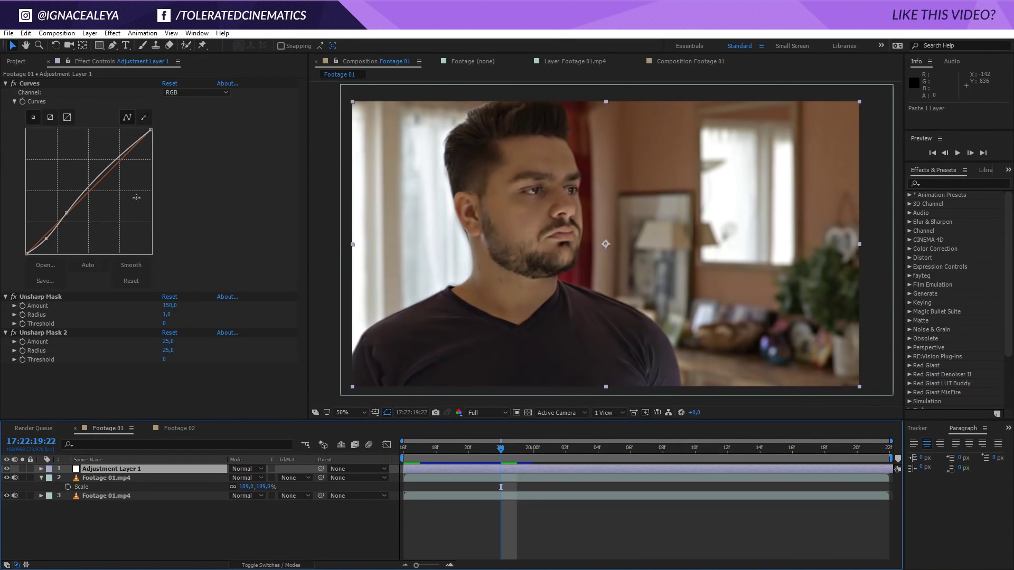
Toggle Adjustment Layer 1's visibility in Footage 01 to compare the shot with and without the grade, leaving it visible.
click(7, 469)
click(6, 469)
click(7, 469)
click(7, 469)
Add an adjustment layer directly above the blurred bottom Footage 01.mp4 layer and apply Curves to it.
click(98, 497)
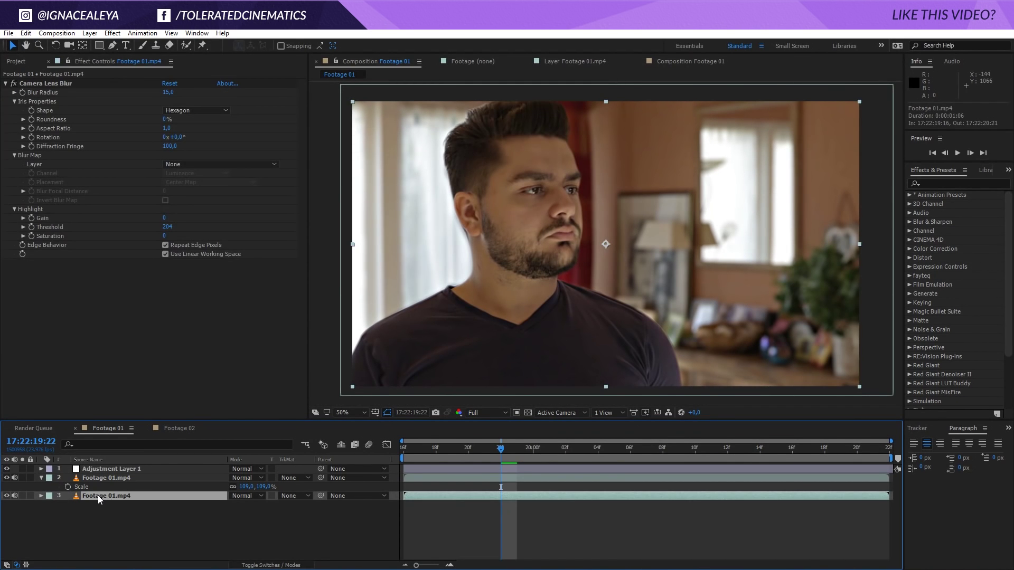
click(89, 34)
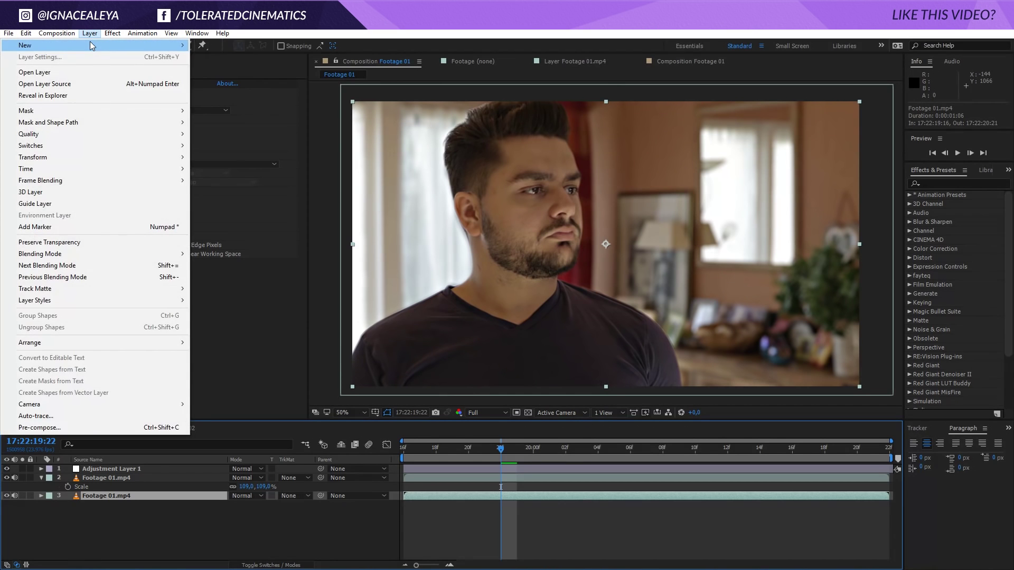
mouse_move(91, 44)
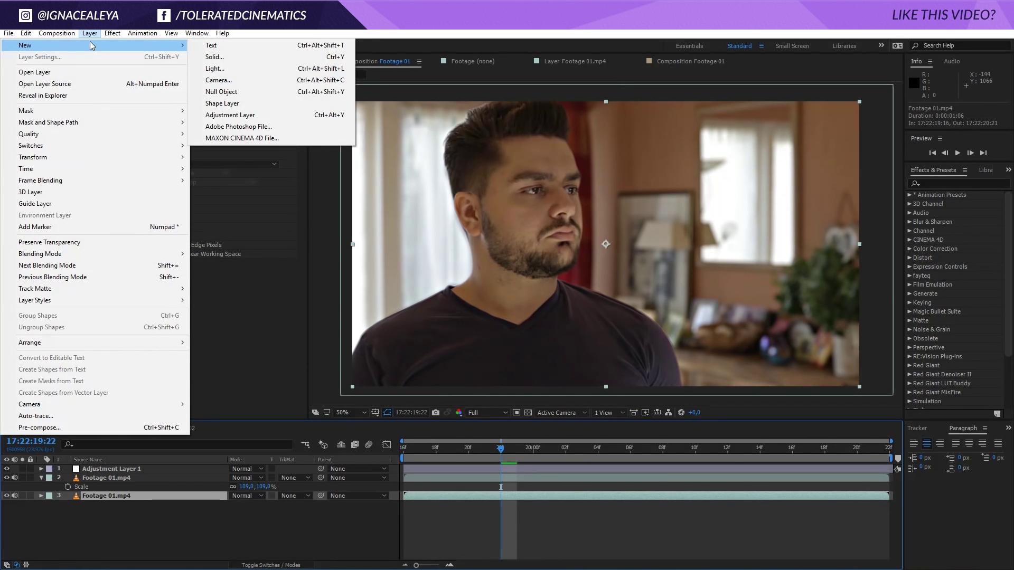
click(226, 115)
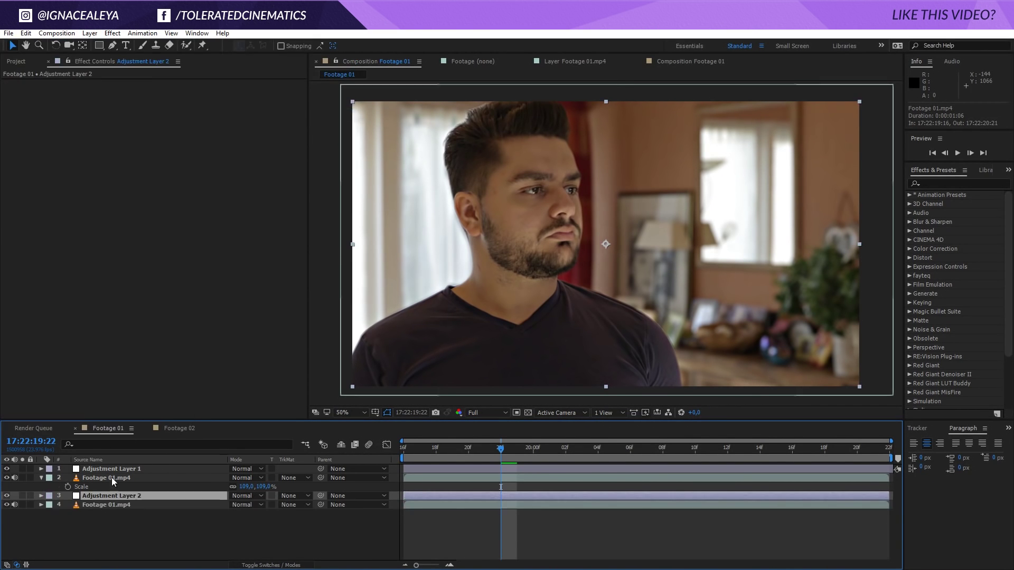
click(112, 33)
mouse_move(71, 140)
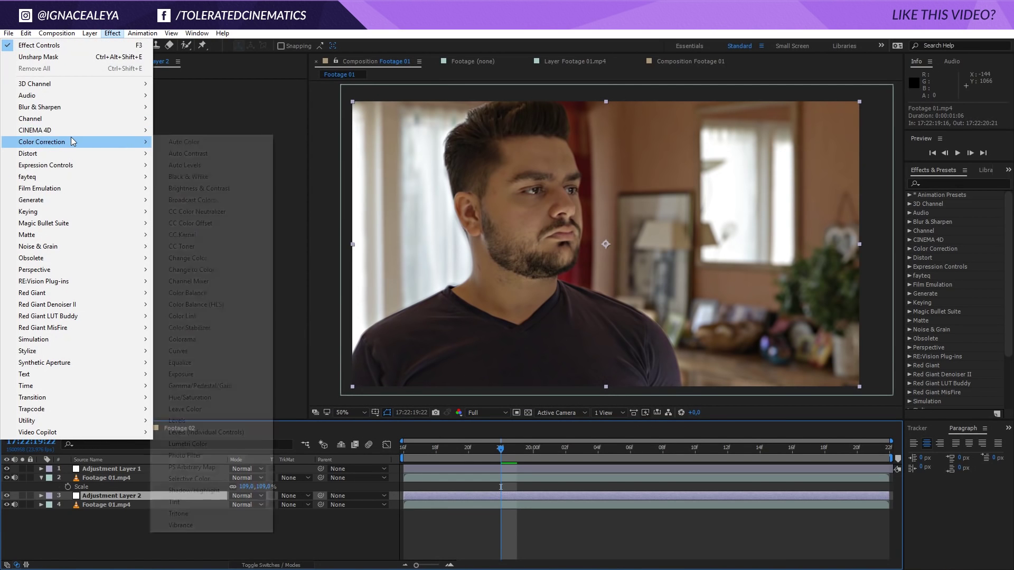
click(178, 351)
Pull the midtones of Adjustment Layer 2's RGB curve down to darken the background behind the man.
drag(78, 200, 86, 210)
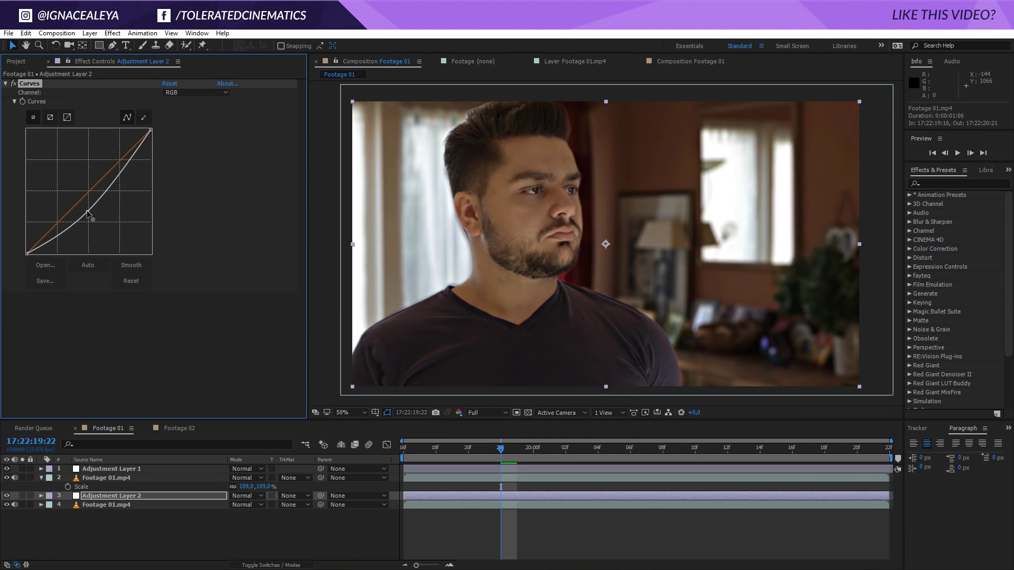
scroll(584, 281, down, 2)
scroll(585, 280, up, 2)
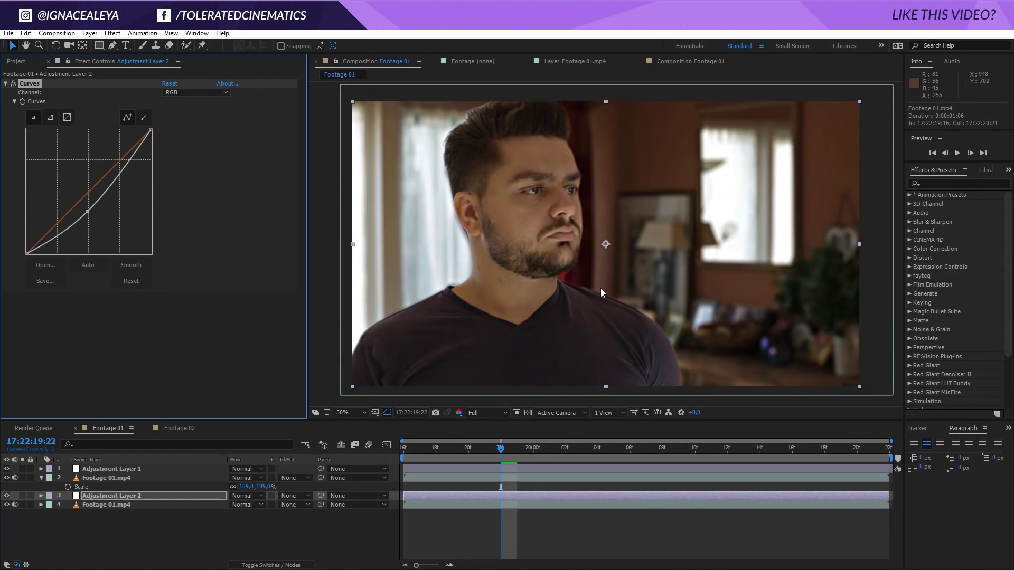
Reshape Adjustment Layer 2's RGB curve by moving its control point into the darker tones to deepen the background.
drag(87, 211, 277, 181)
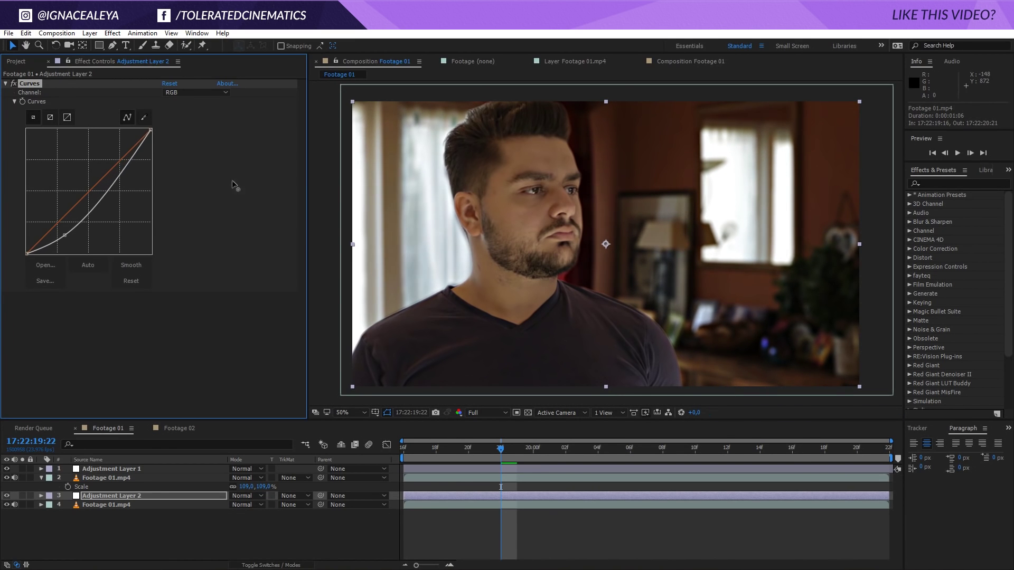
mouse_move(65, 235)
mouse_down()
mouse_move(46, 203)
mouse_move(77, 222)
mouse_up()
Add a full-frame elliptical mask to Adjustment Layer 2 and set its mode to Subtract for a vignette.
drag(102, 46, 148, 67)
double_click(100, 45)
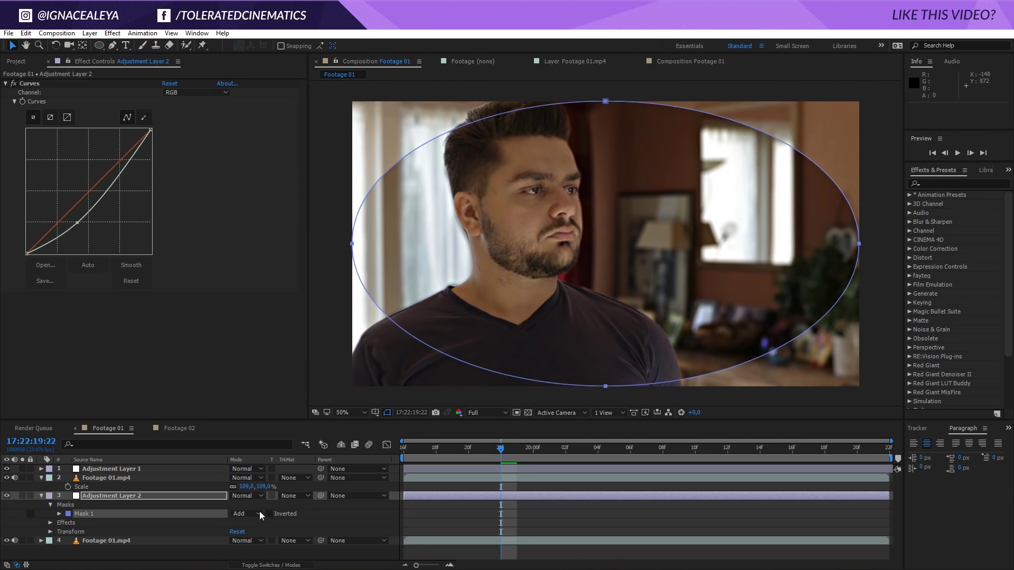
click(249, 515)
click(260, 455)
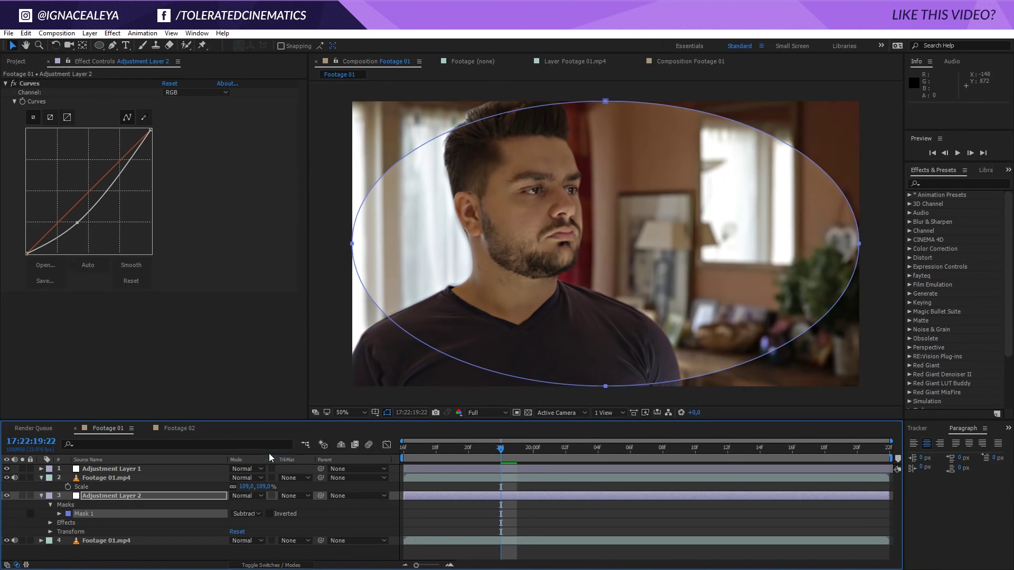
Set the feather of Adjustment Layer 2's elliptical mask to 539 pixels.
key(f)
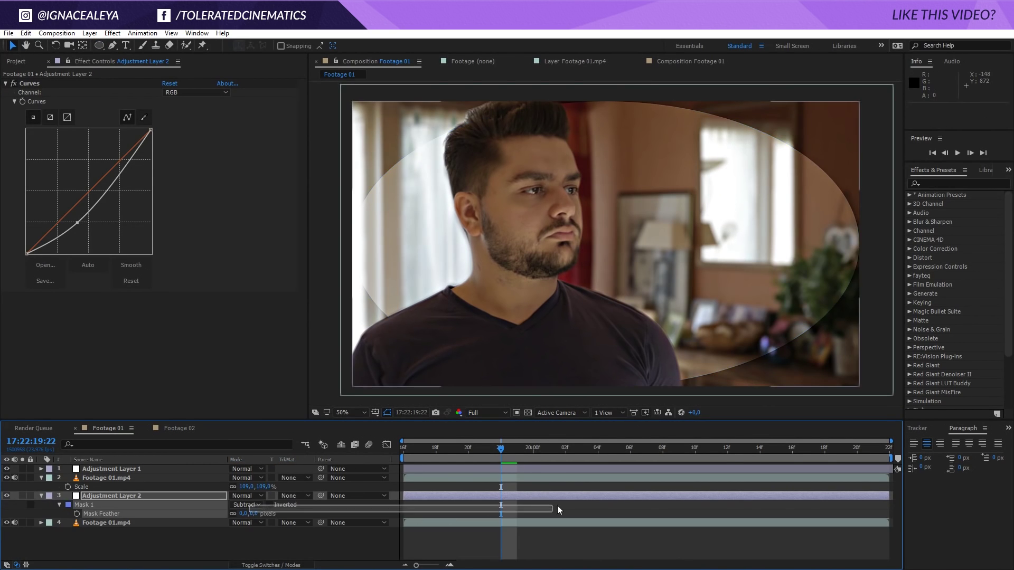
click(407, 524)
drag(245, 514, 504, 511)
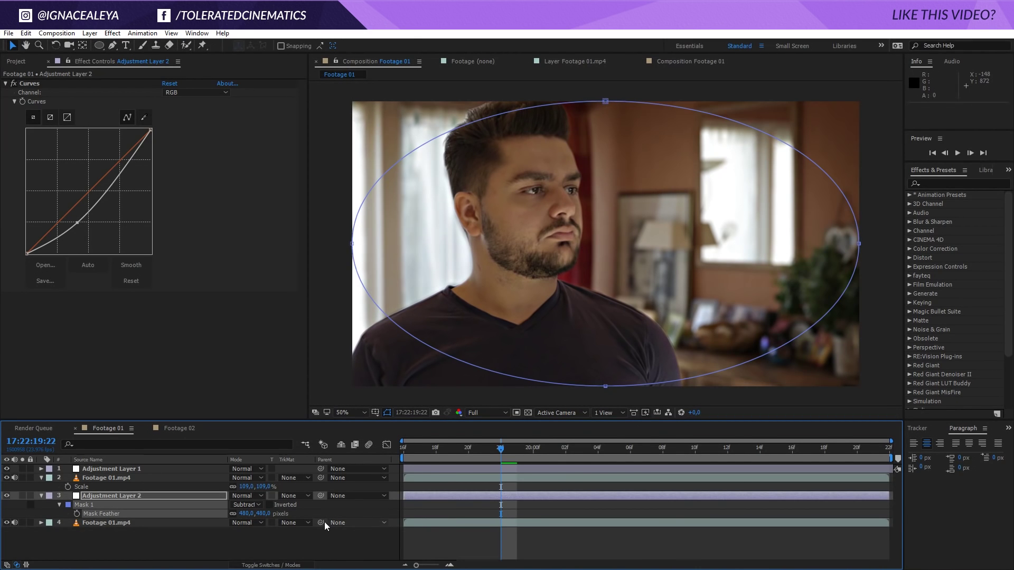
drag(267, 513, 299, 511)
click(357, 476)
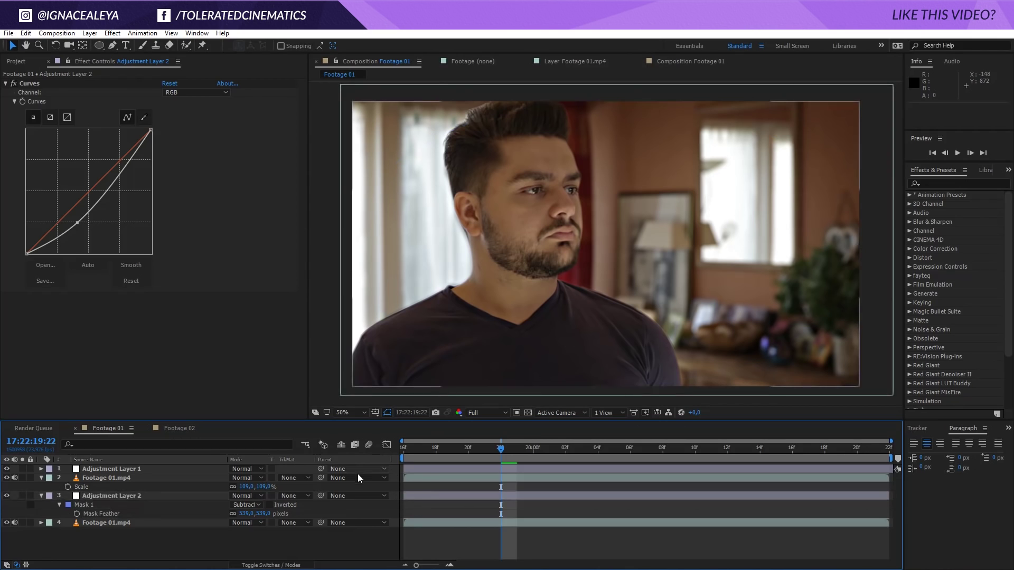
Try Adjustment Layer 2 above the isolated man's layer, and return it to just above the blurred background layer.
drag(128, 495, 136, 470)
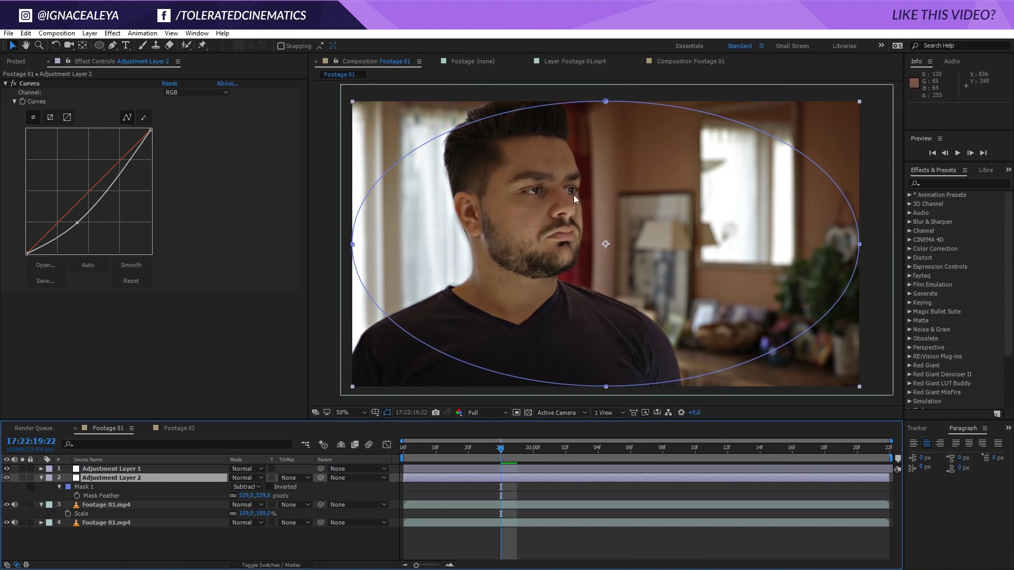
drag(154, 478, 136, 521)
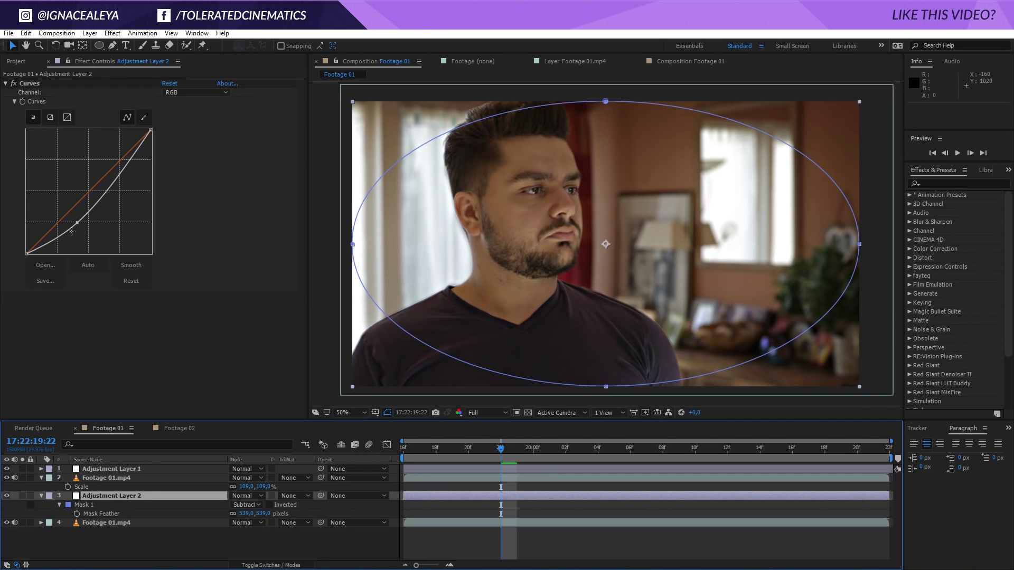
Pull Adjustment Layer 2's RGB curve point lower to strengthen the dark vignette on the background.
drag(79, 222, 81, 230)
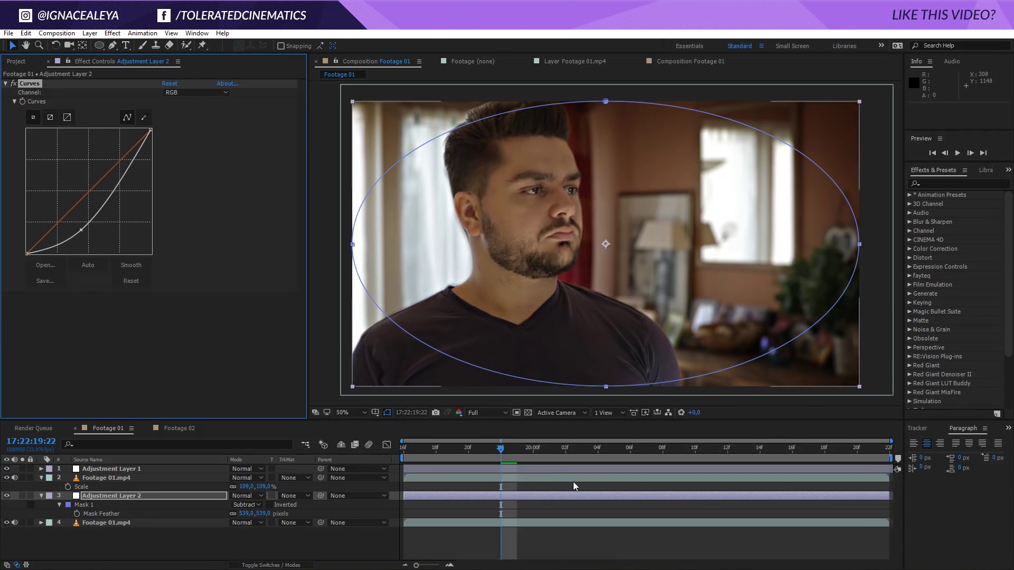
click(515, 541)
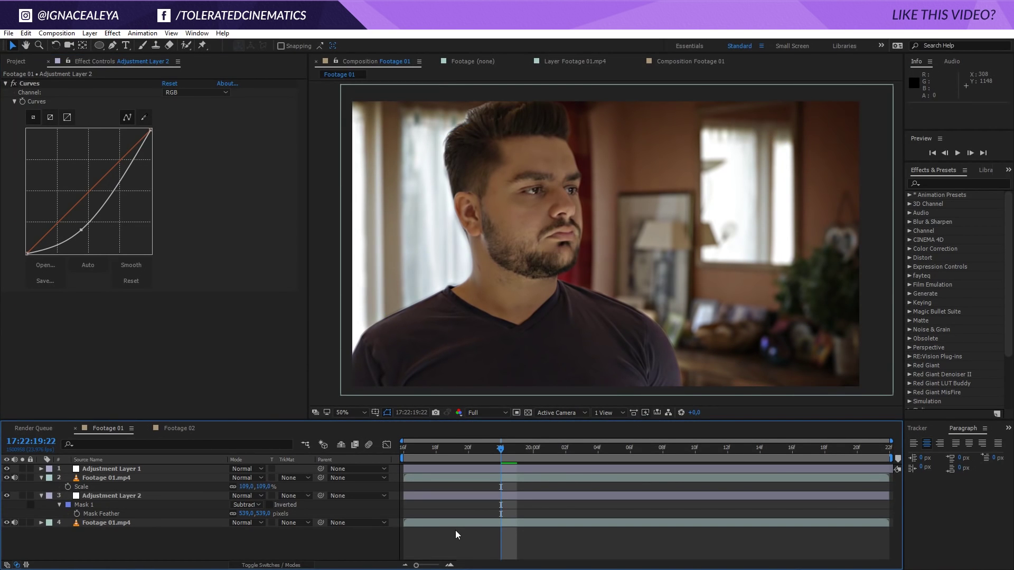
Solo the bottom Footage 01.mp4 layer and toggle Camera Lens Blur off and on to compare, leaving it enabled and unsoloed.
click(100, 516)
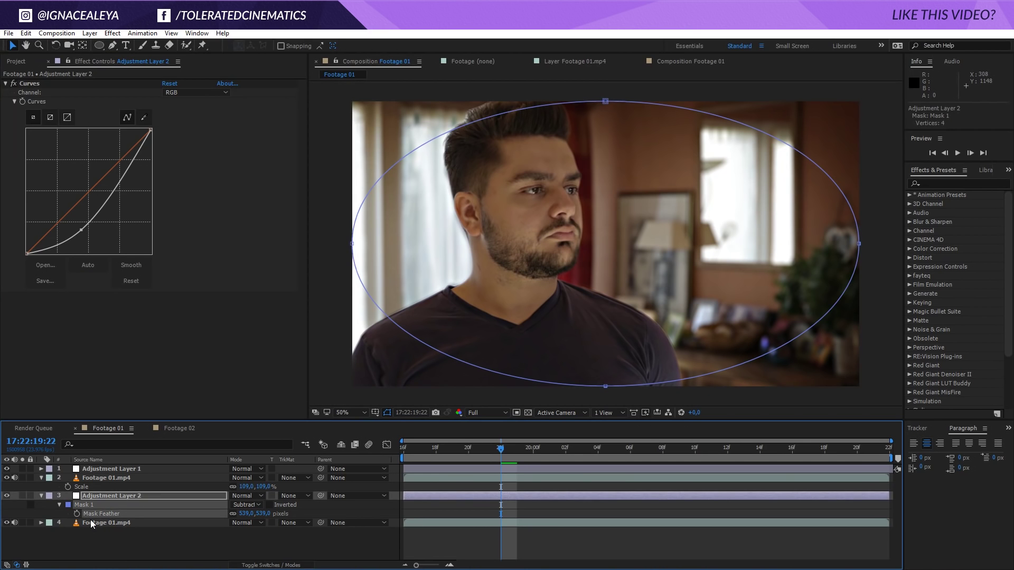
click(91, 521)
click(23, 522)
click(13, 84)
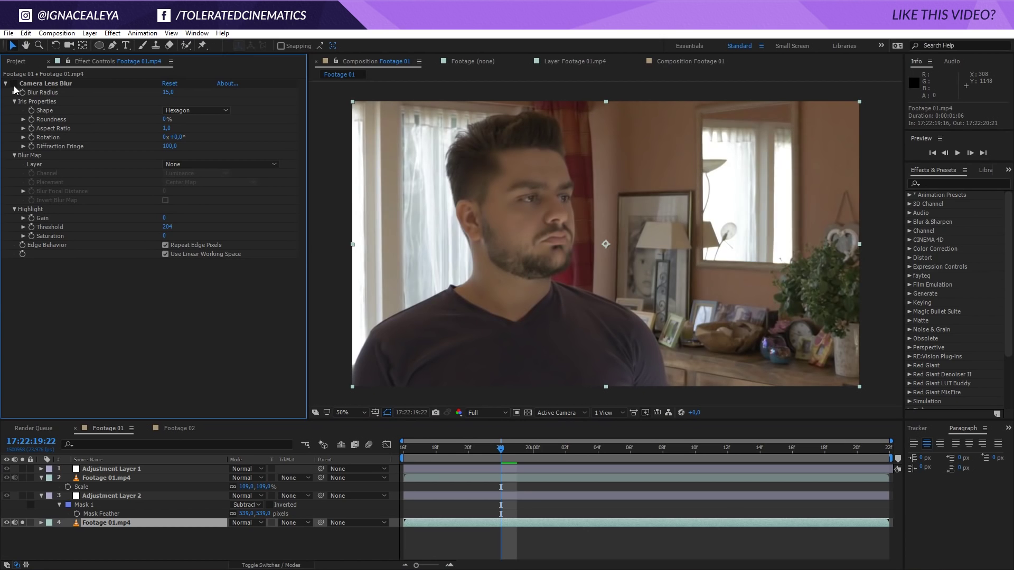
click(13, 85)
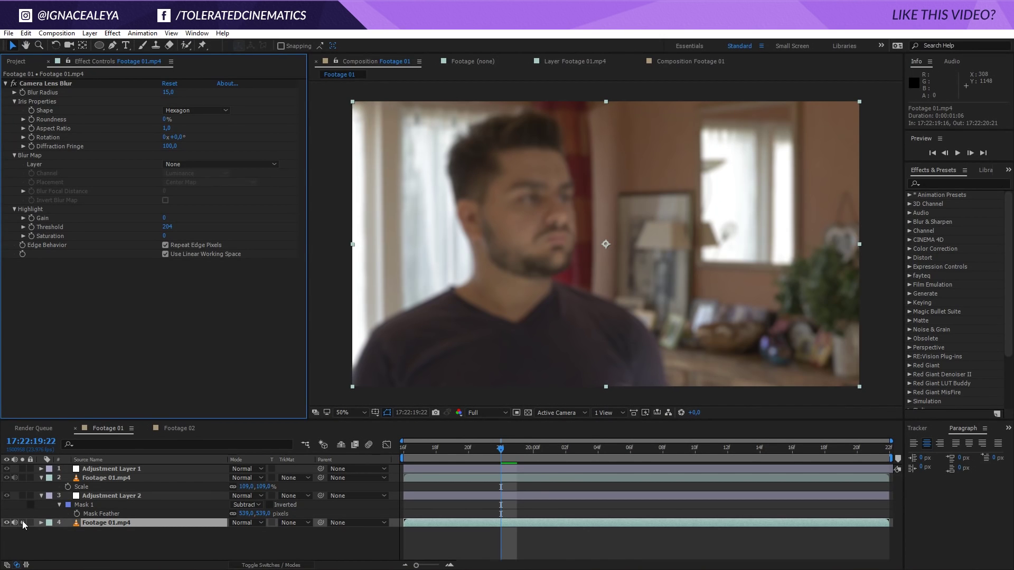
click(22, 522)
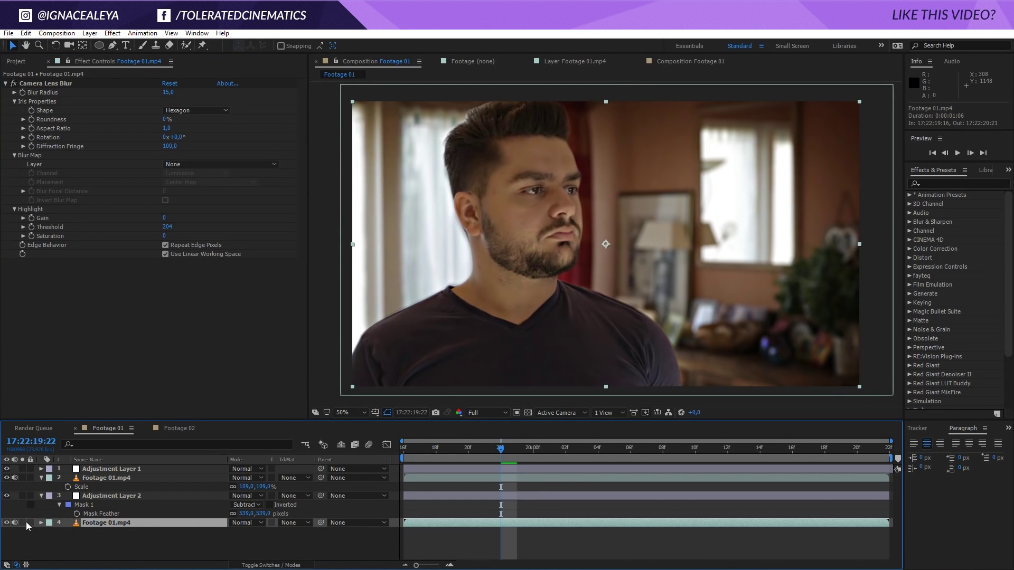